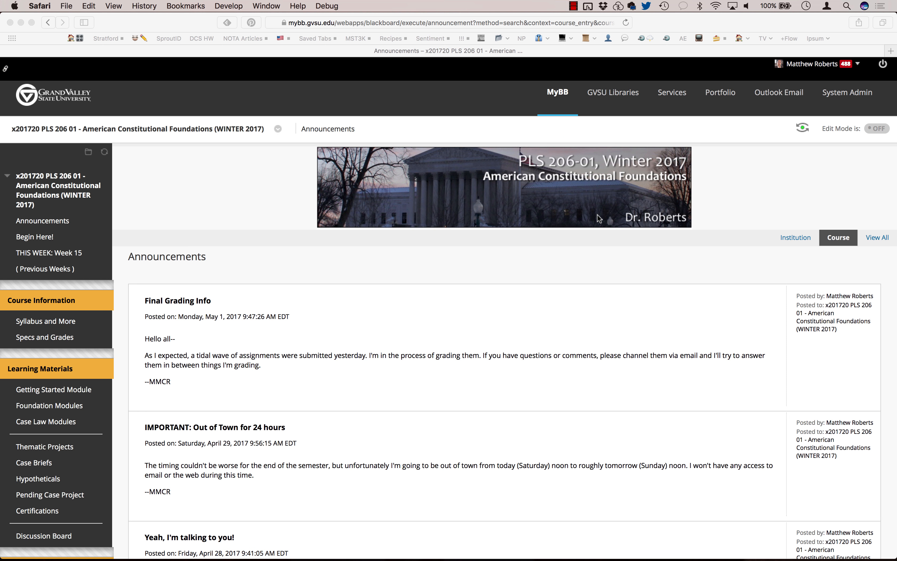
- Open the Full Grade Center of the American Constitutional Foundations course
scroll(598, 219, "down", 5)
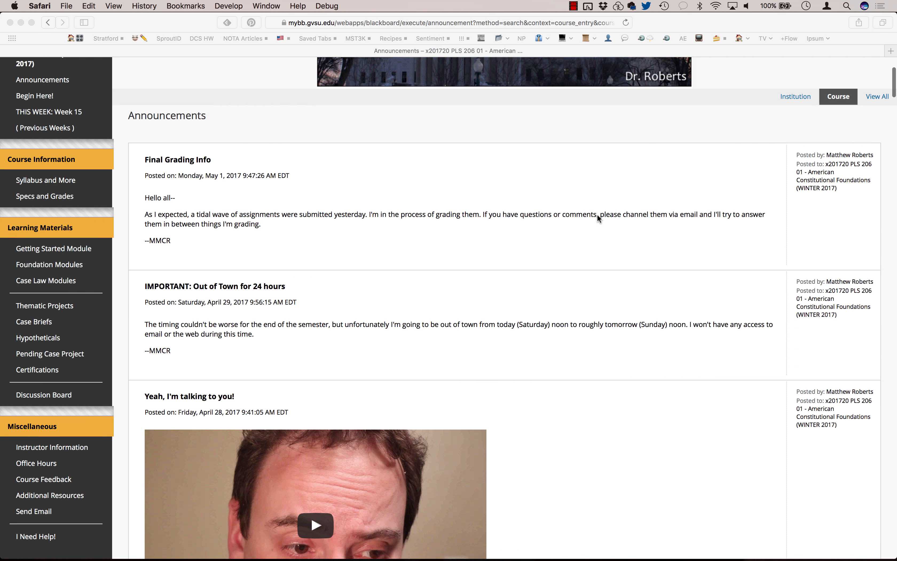
scroll(598, 217, "down", 10)
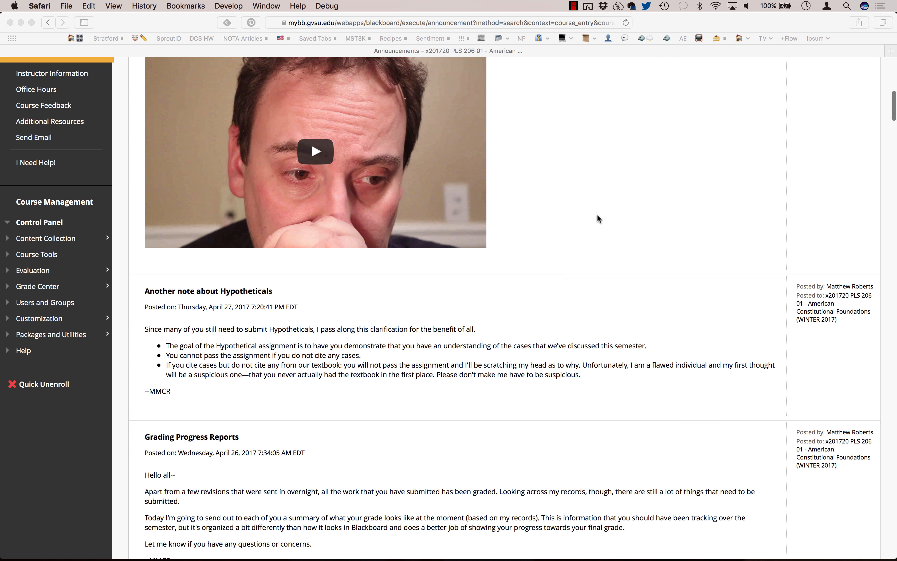
scroll(597, 218, "down", 1)
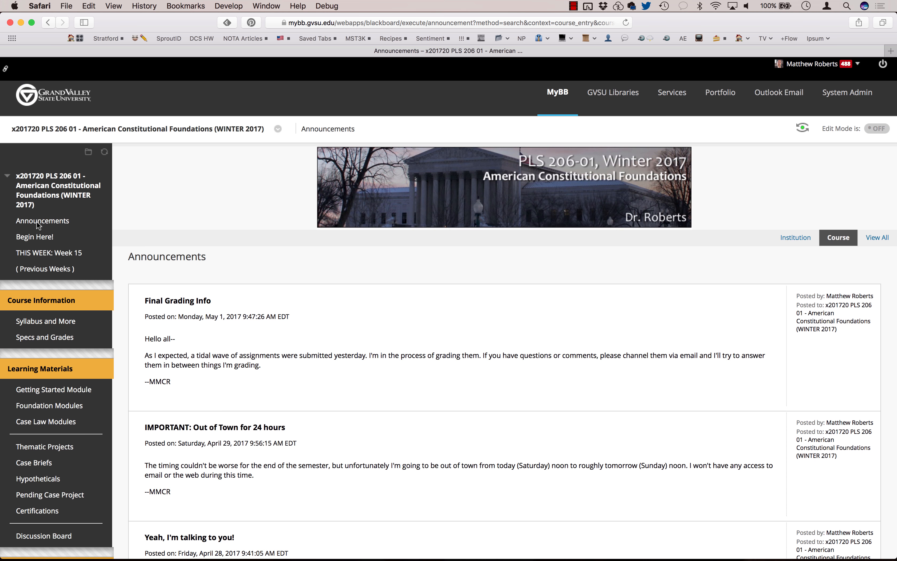
scroll(36, 221, "down", 3)
scroll(36, 221, "down", 12)
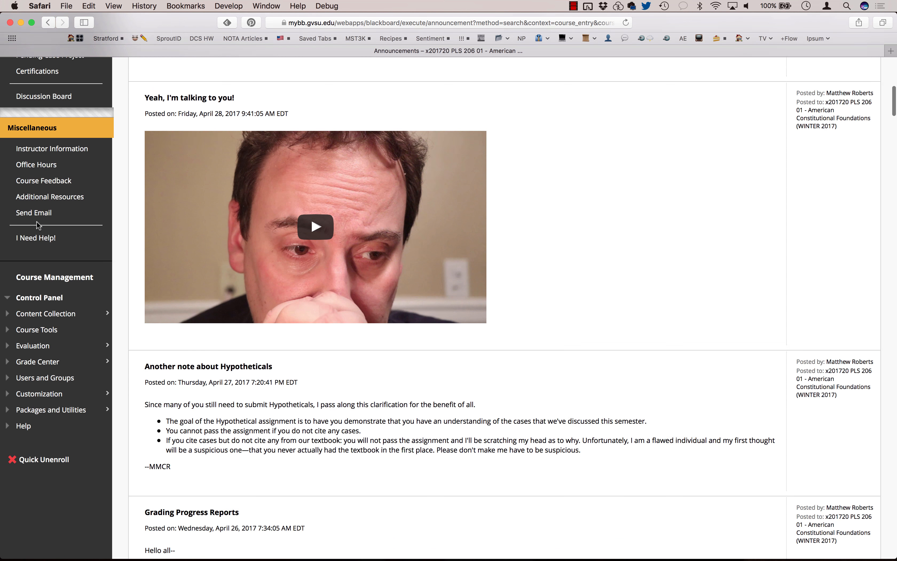
scroll(36, 222, "up", 3)
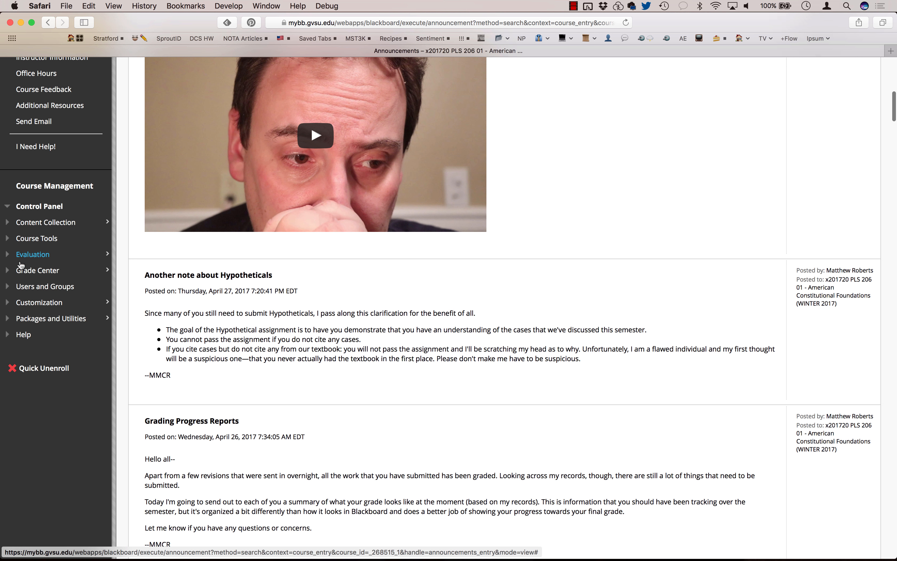
left_click(8, 272)
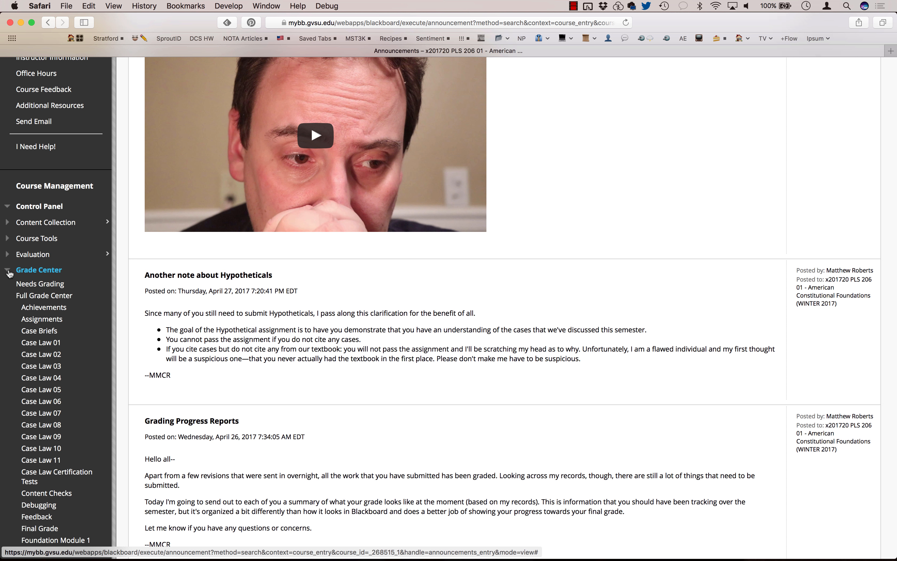
left_click(46, 296)
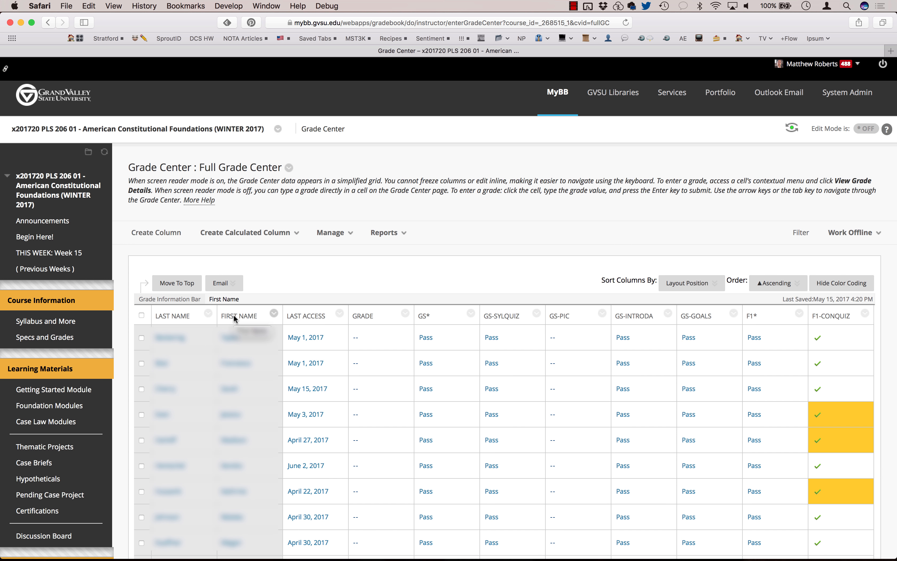
- Examine the students' results across the Grade Center columns, from the Getting Started items through to the Thematic projects
scroll(234, 319, "down", 10)
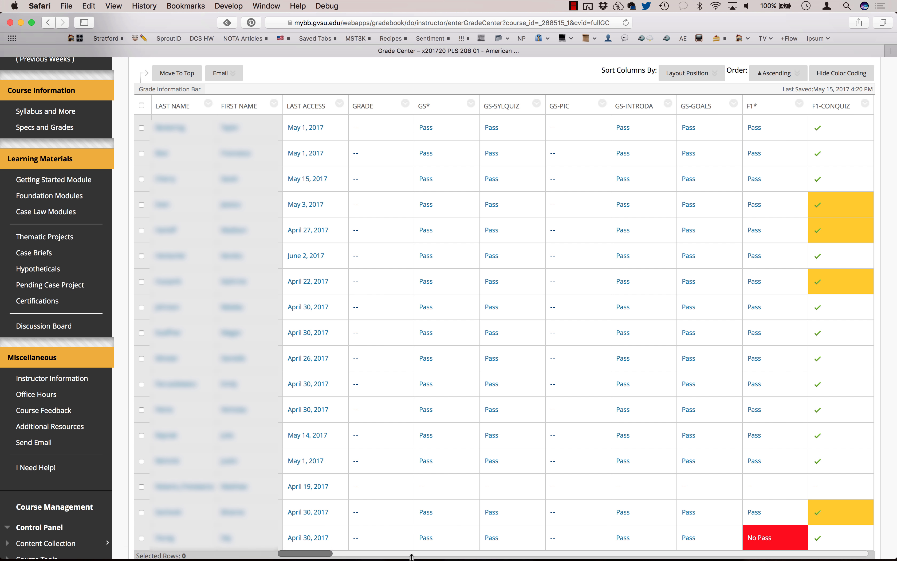
left_click(426, 556)
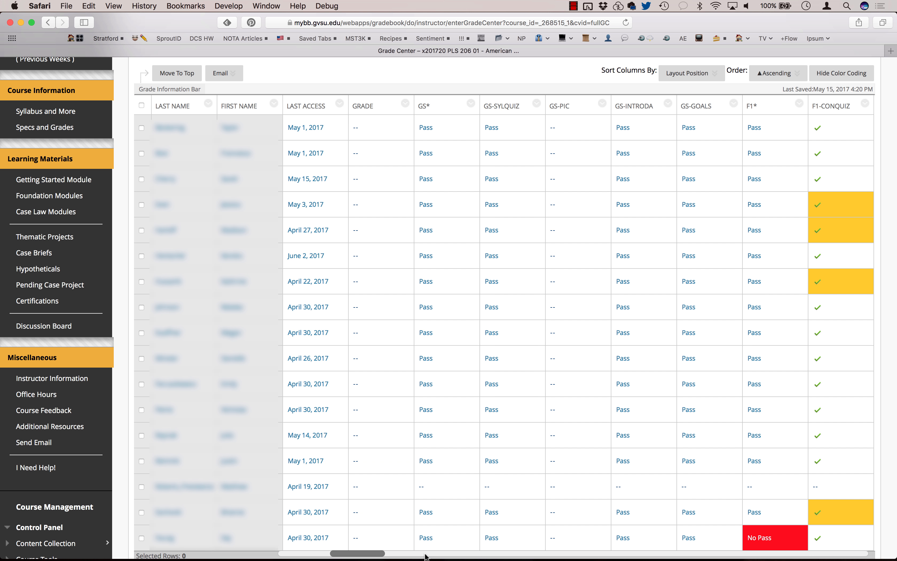
left_click(493, 556)
left_click(496, 556)
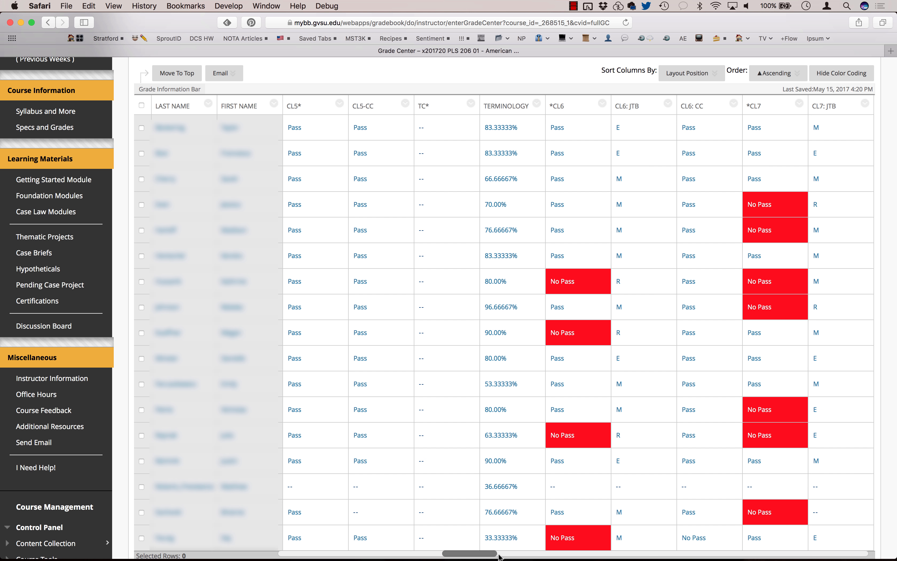
left_click(696, 556)
left_click(696, 556)
left_click(696, 556)
left_click(696, 556)
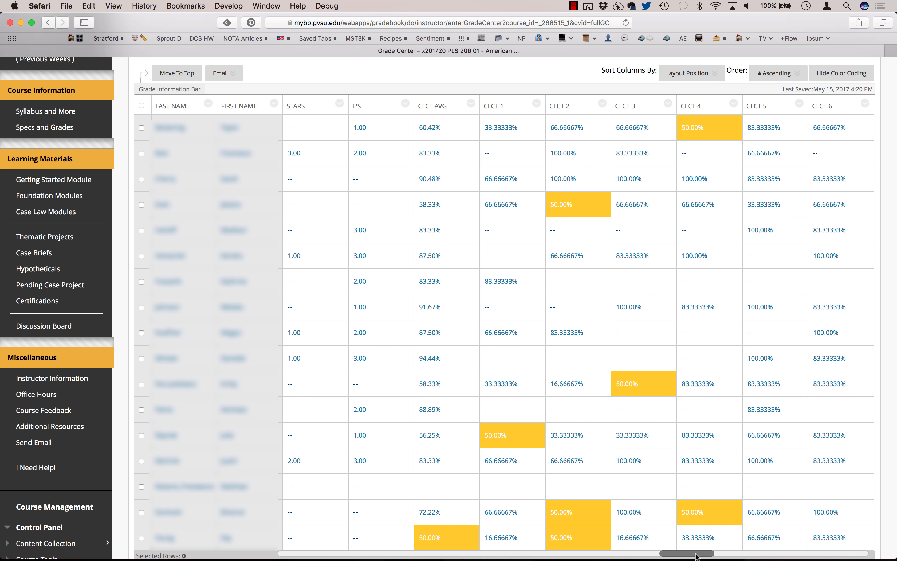
left_click(736, 556)
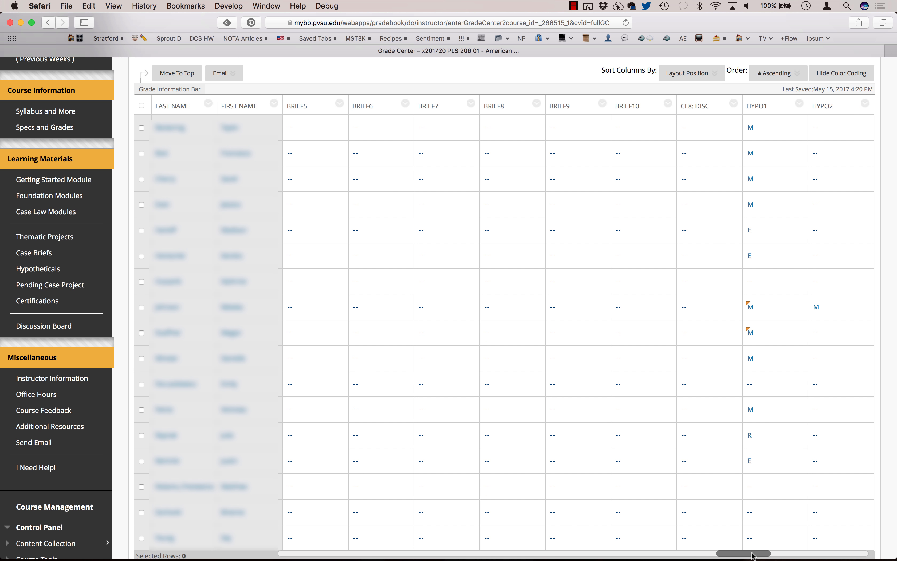
left_click(801, 554)
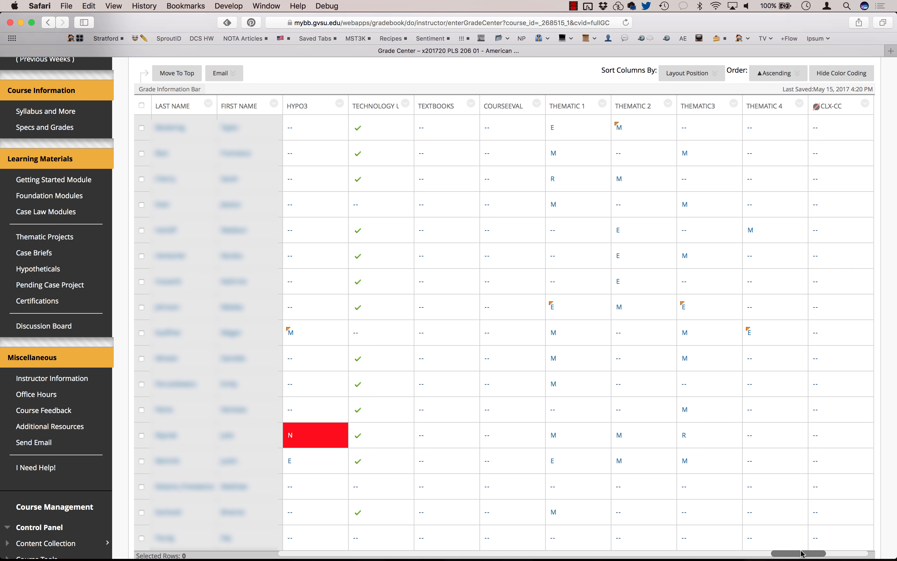
- Open the list of grading schemas for the course's Grade Center
scroll(801, 549, "up", 5)
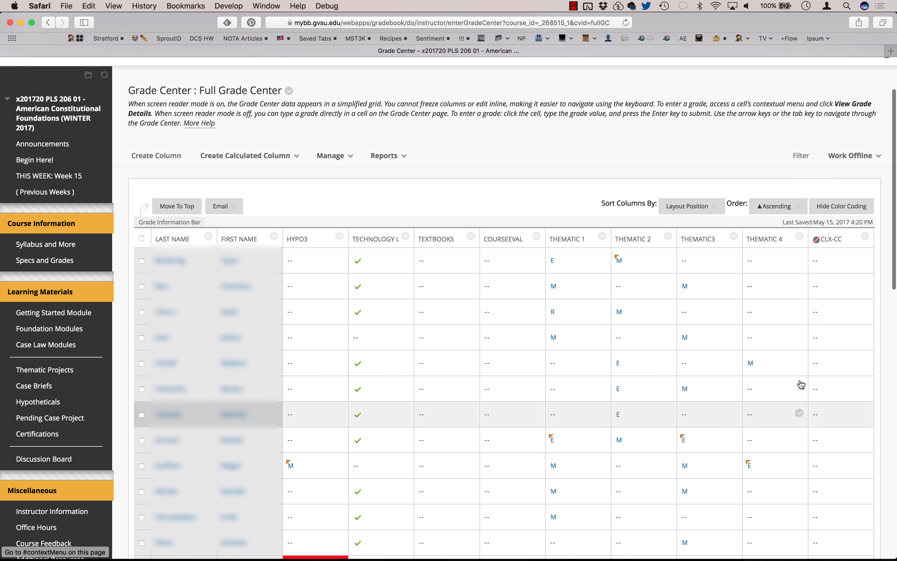
left_click(332, 156)
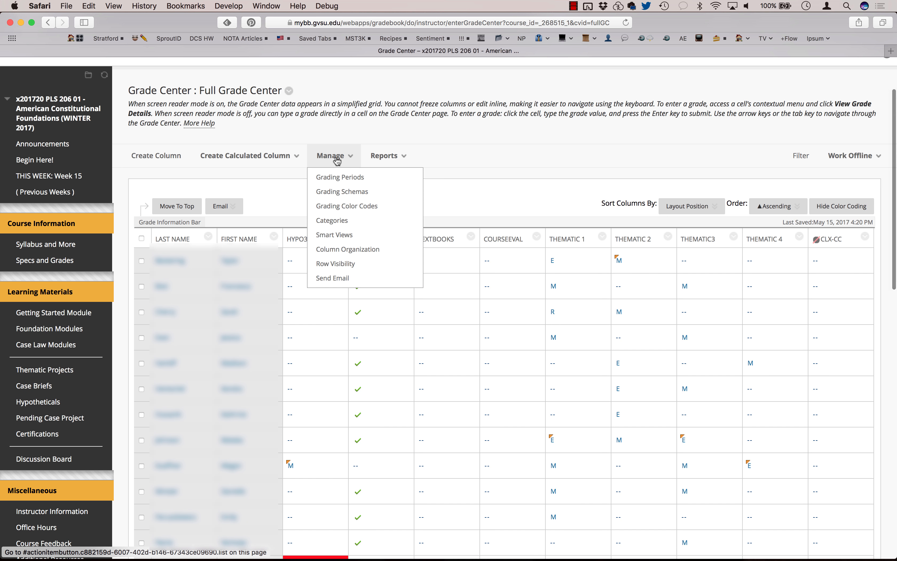
left_click(334, 192)
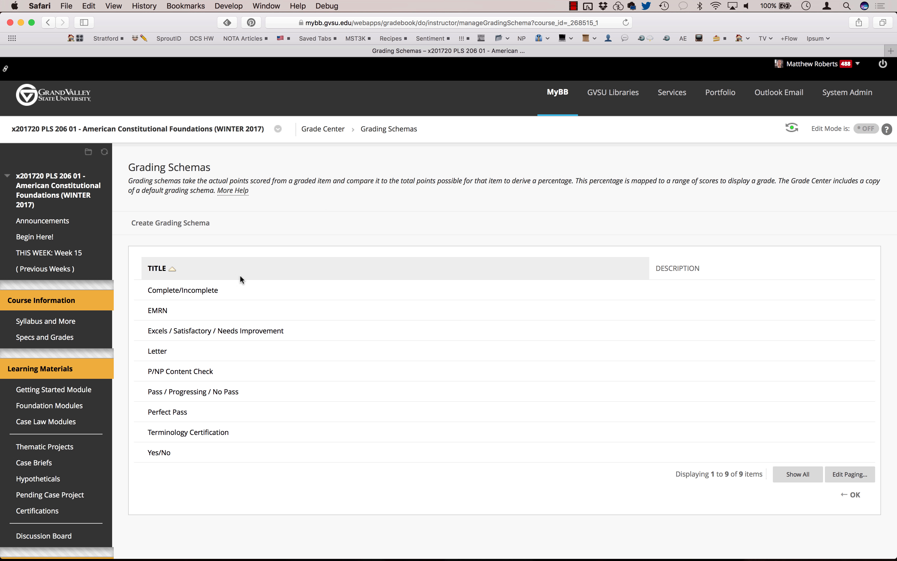
- Review the score mapping of the EMRN grading schema and leave it without saving
mouse_move(169, 350)
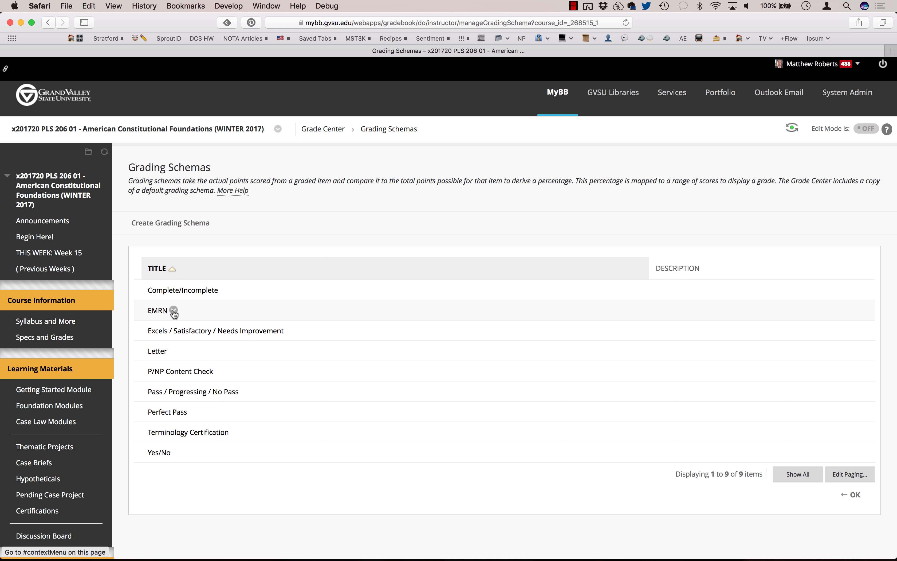
left_click(178, 330)
left_click(182, 345)
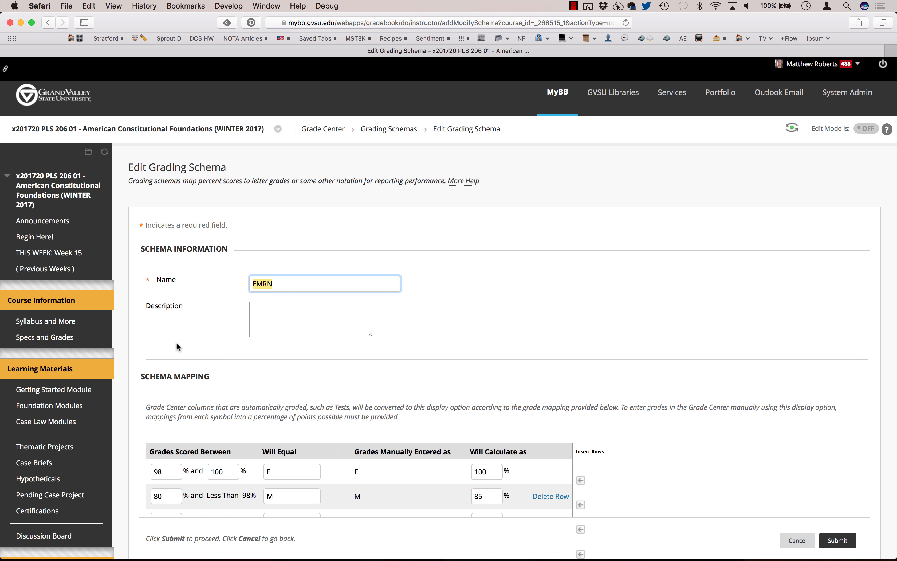
scroll(176, 342, "down", 5)
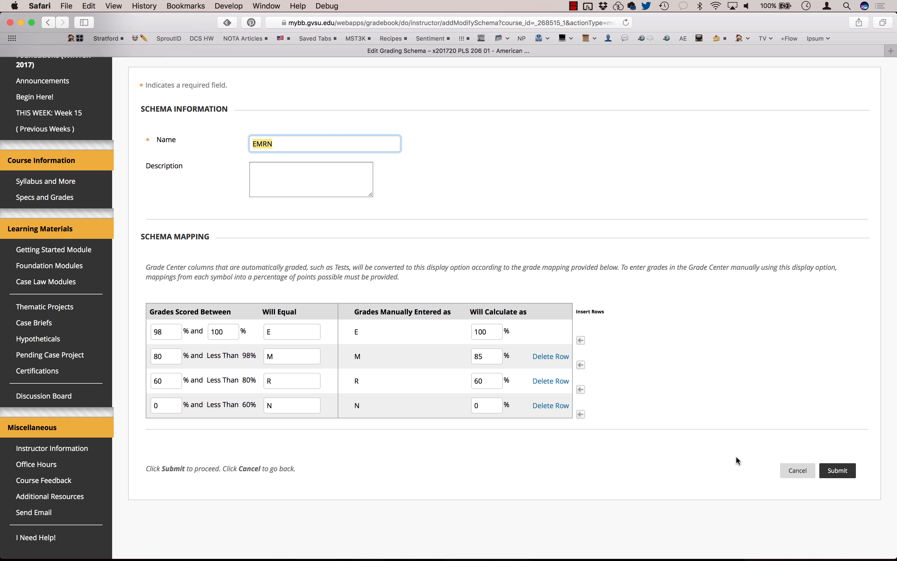
left_click(799, 468)
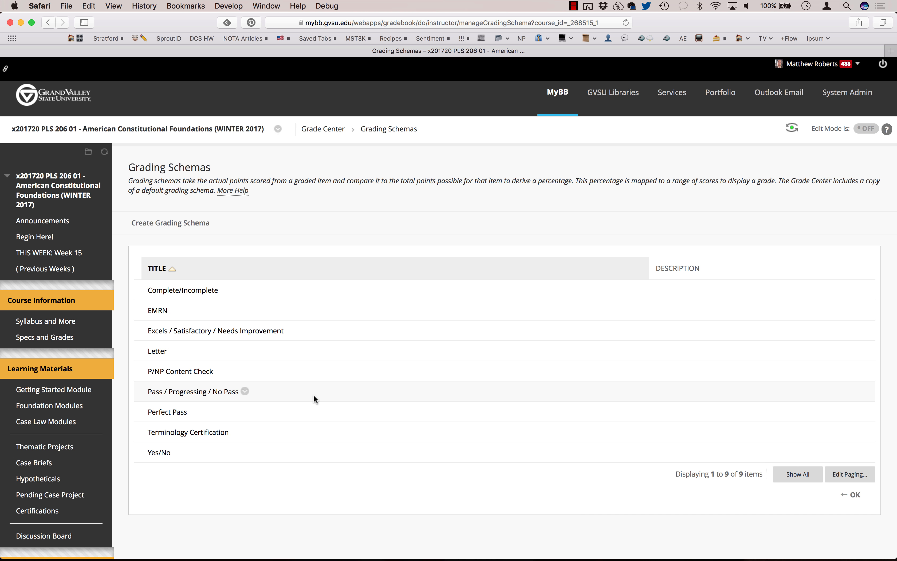
- Review the score mapping of the Pass / Progressing / No Pass schema and leave it without saving
left_click(244, 391)
left_click(262, 426)
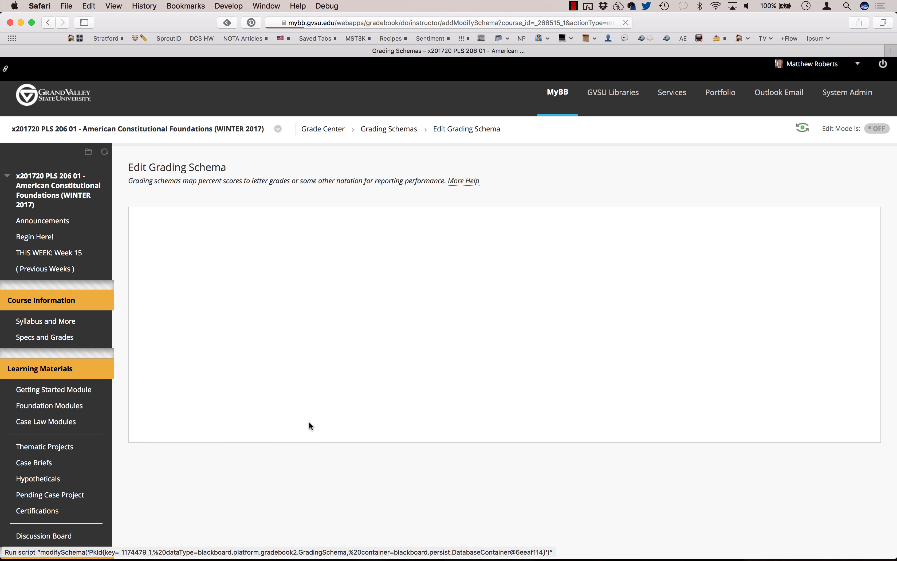
scroll(631, 363, "down", 3)
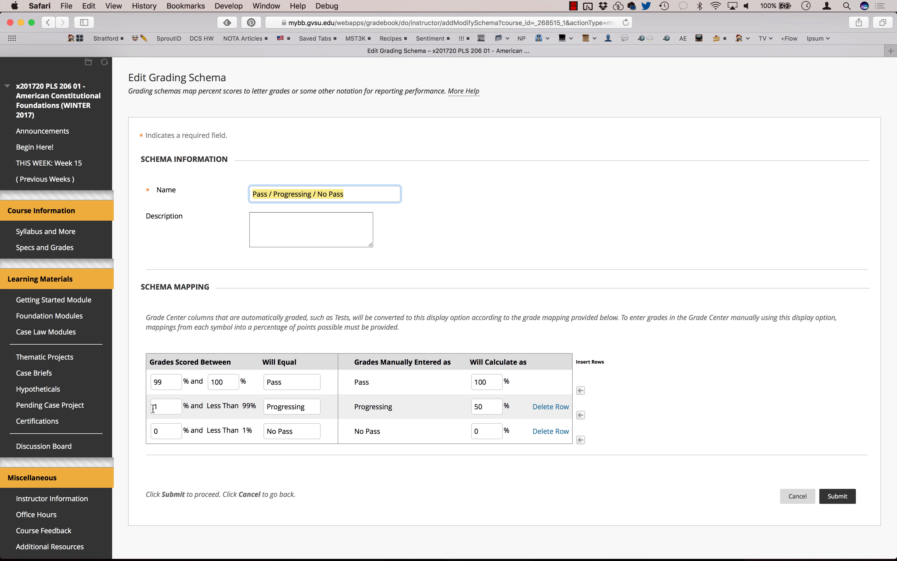
left_click(796, 496)
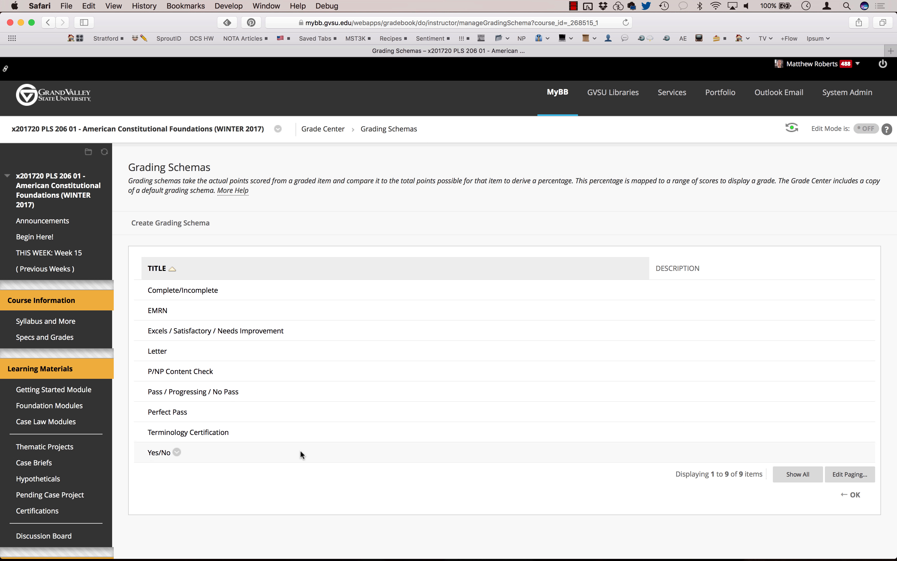
- Review the score mapping of the Perfect Pass schema and leave it without saving
left_click(193, 411)
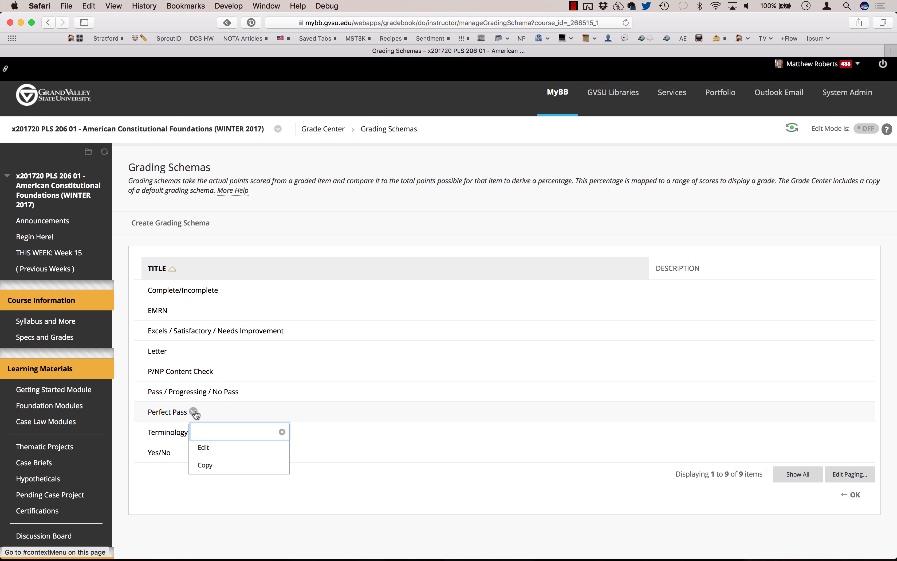
left_click(204, 447)
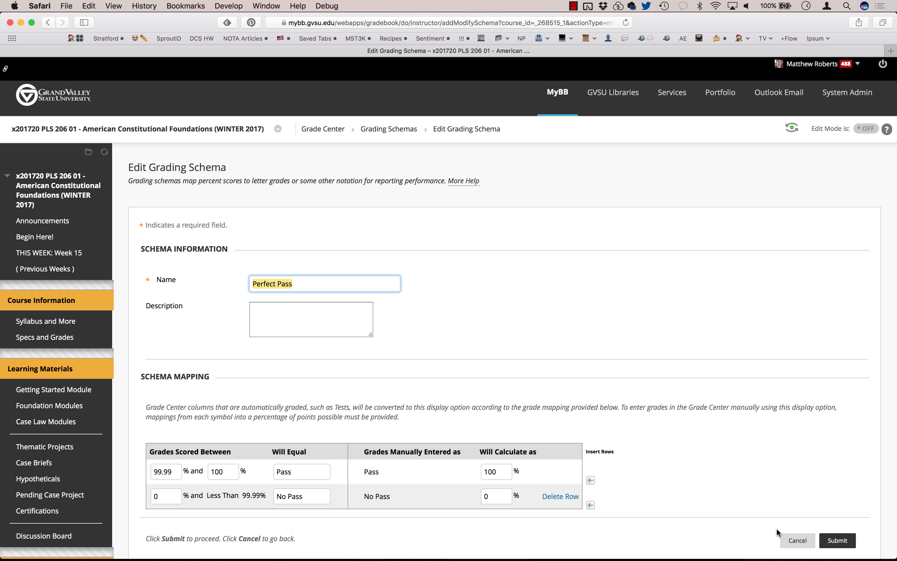
left_click(793, 539)
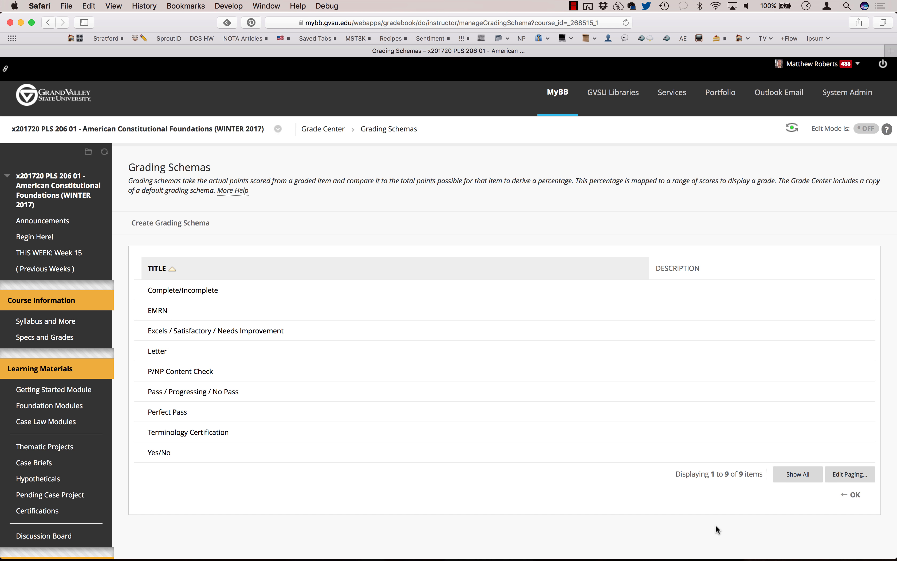
- Review the score mapping of the P/NP Content Check schema and leave it without saving
mouse_move(214, 370)
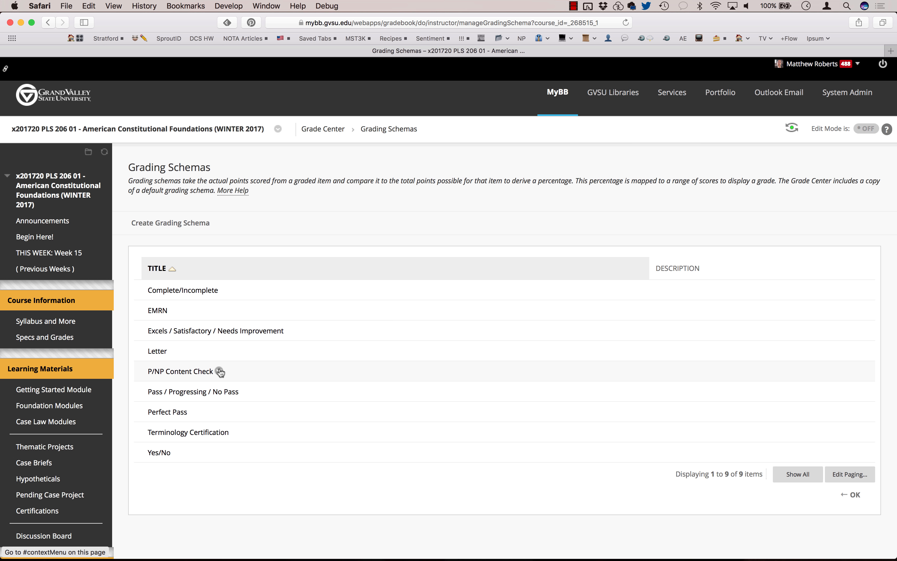
left_click(220, 372)
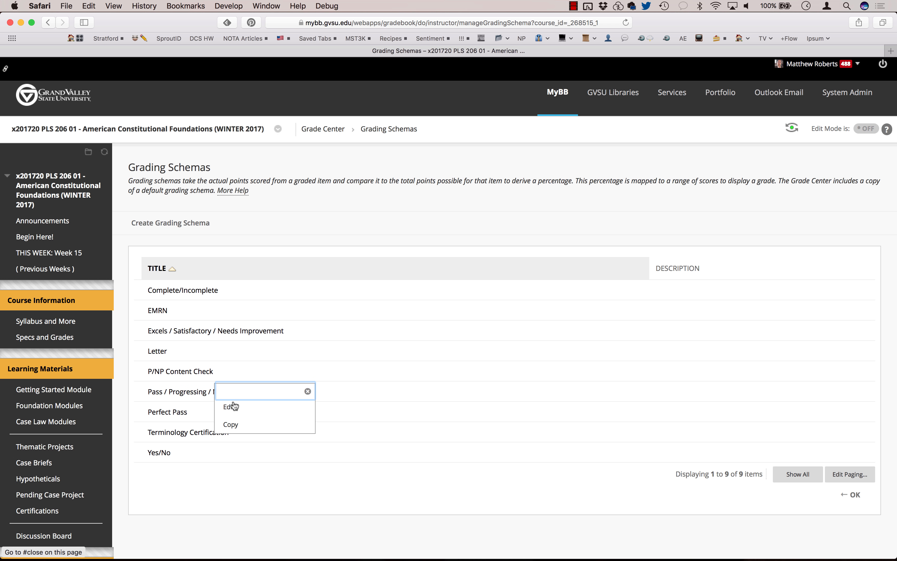
left_click(235, 404)
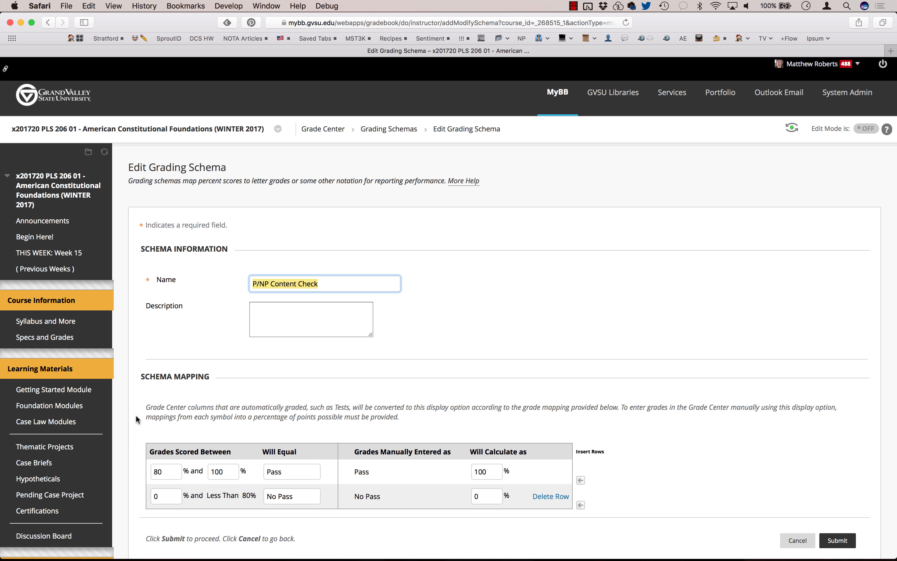
scroll(128, 441, "down", 4)
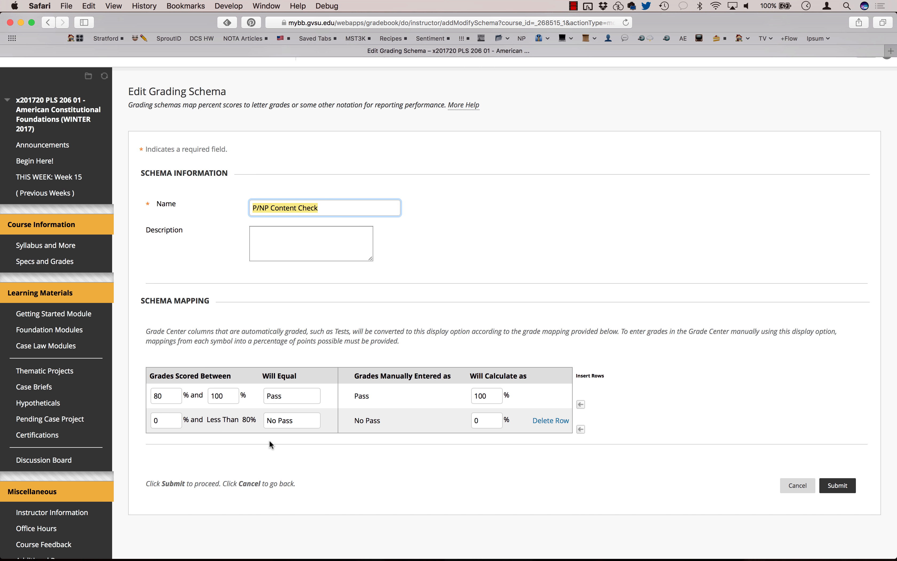
left_click(795, 482)
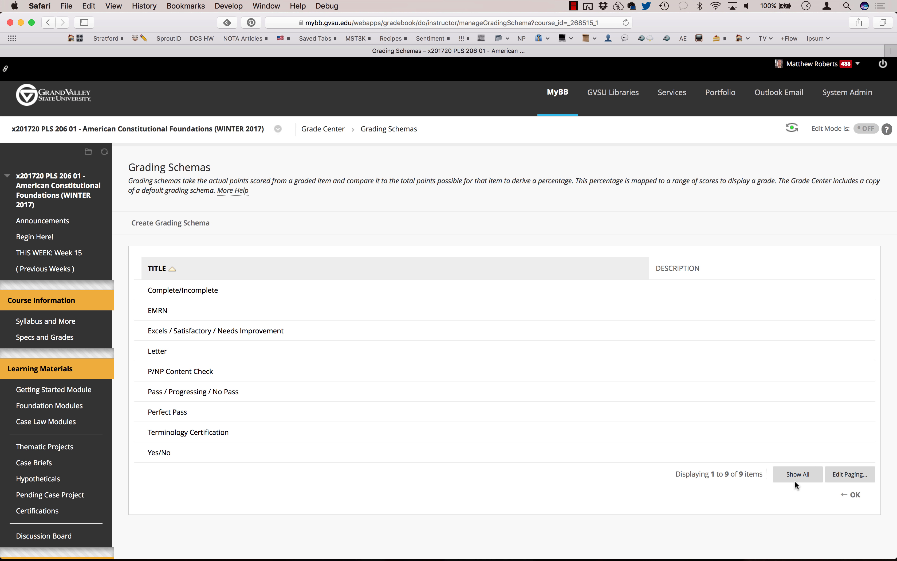
- Review the grading color code criteria and their background and text colors, then leave them without saving
left_click(857, 495)
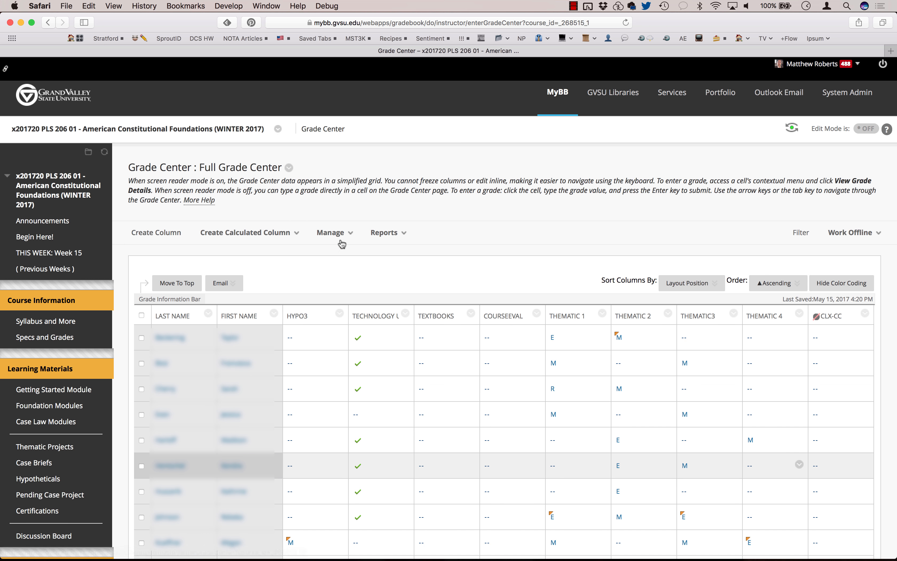
left_click(330, 232)
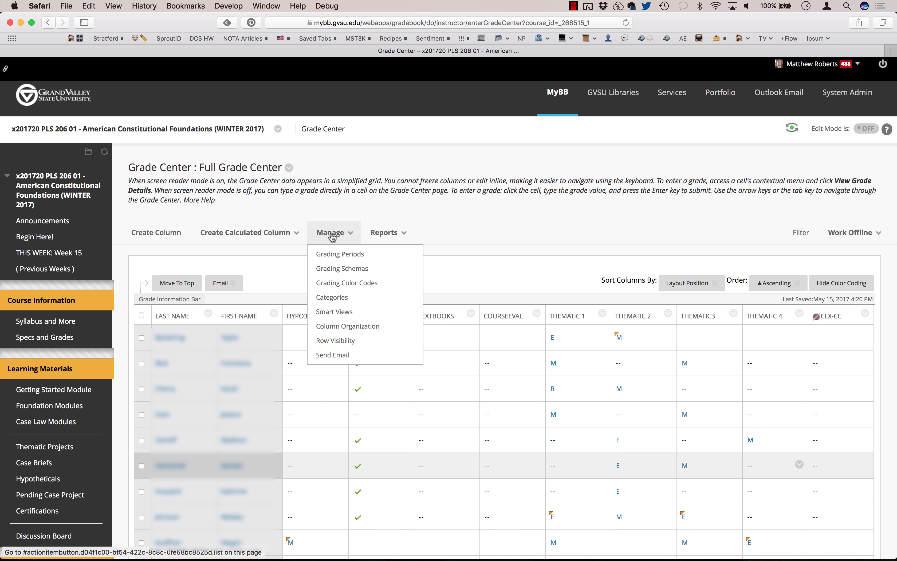
left_click(337, 283)
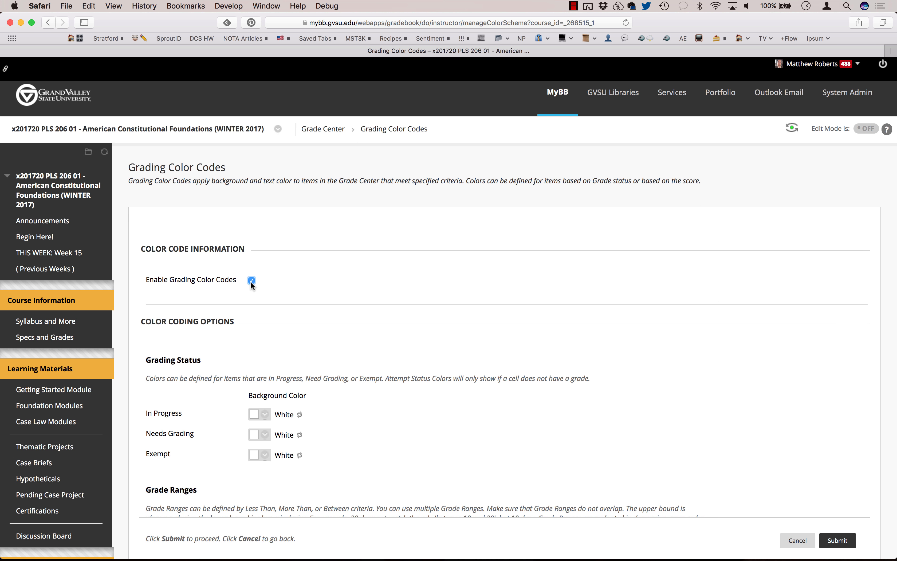
scroll(316, 293, "down", 2)
scroll(316, 296, "down", 4)
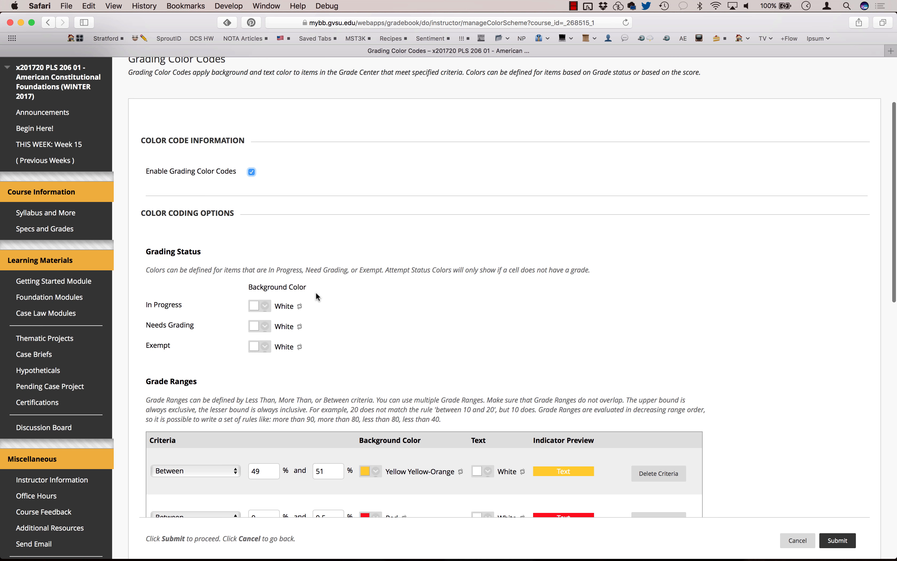
scroll(315, 292, "down", 7)
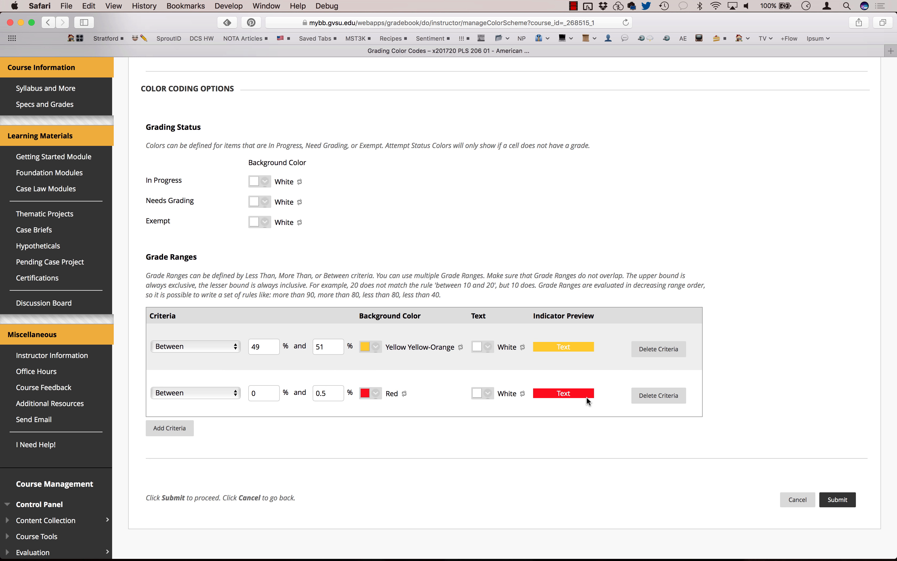
left_click(798, 499)
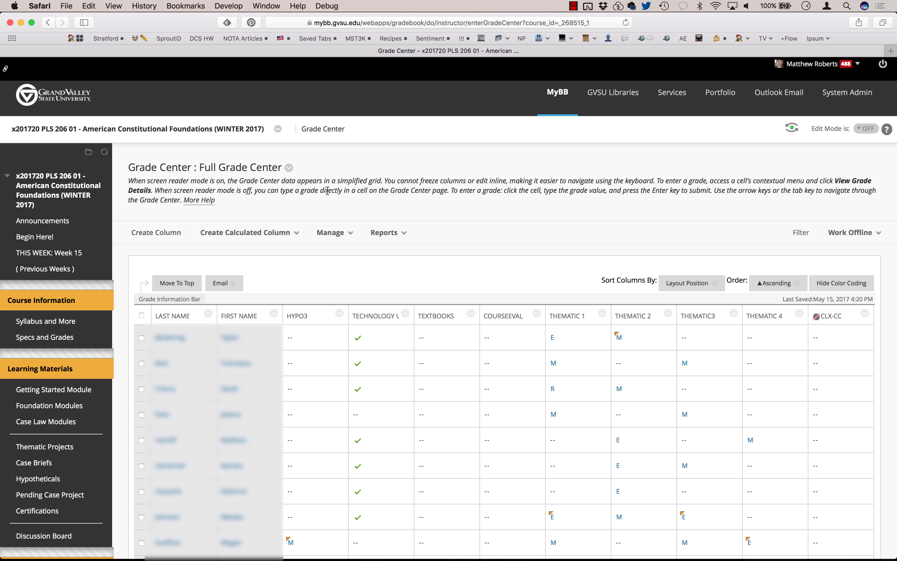
- Review the Grade Center categories and the columns assigned to each, then return to the full Grade Center
left_click(328, 232)
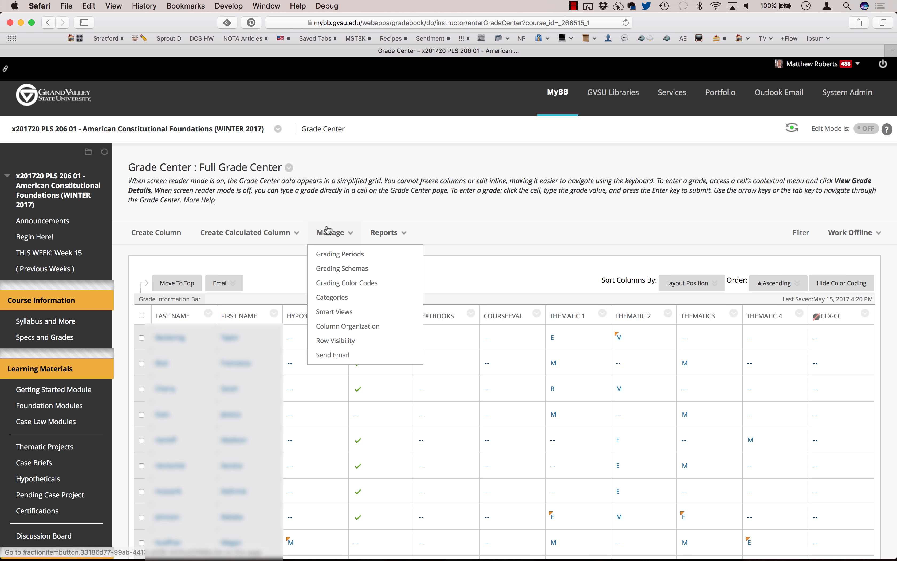
left_click(330, 297)
scroll(391, 297, "down", 3)
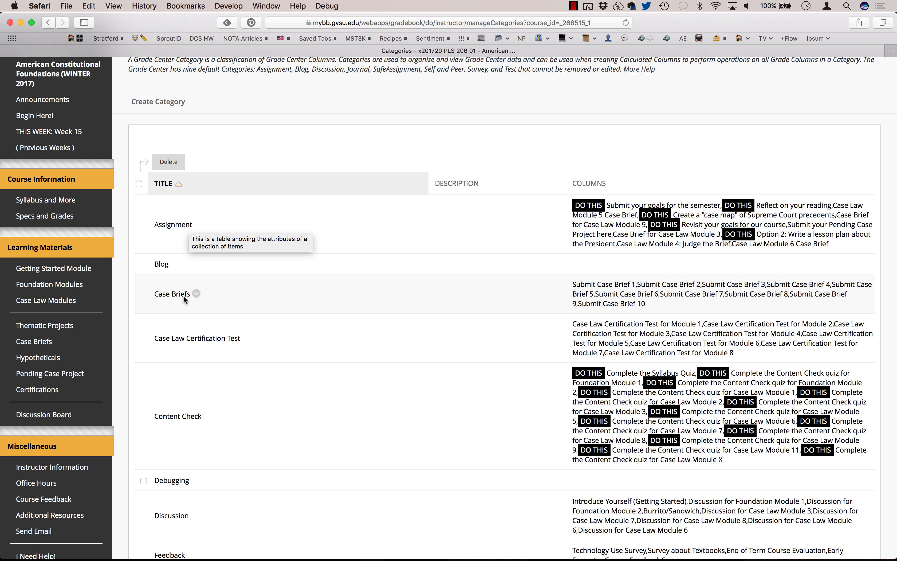
scroll(215, 348, "down", 5)
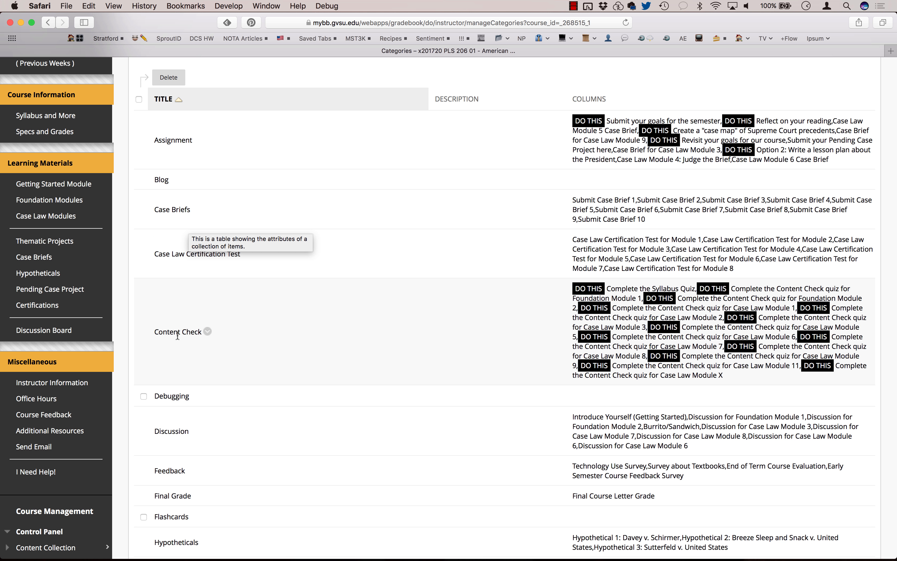
scroll(178, 335, "down", 10)
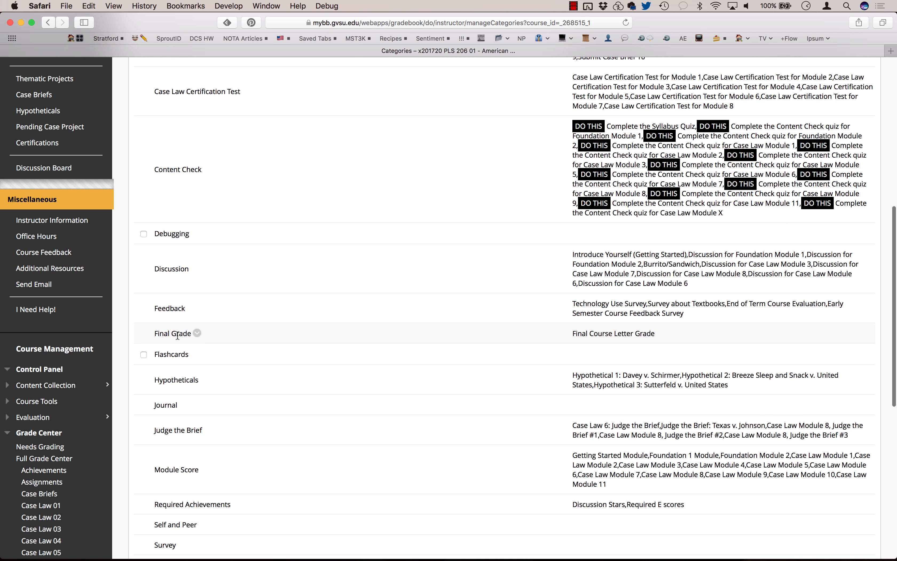
scroll(178, 335, "down", 6)
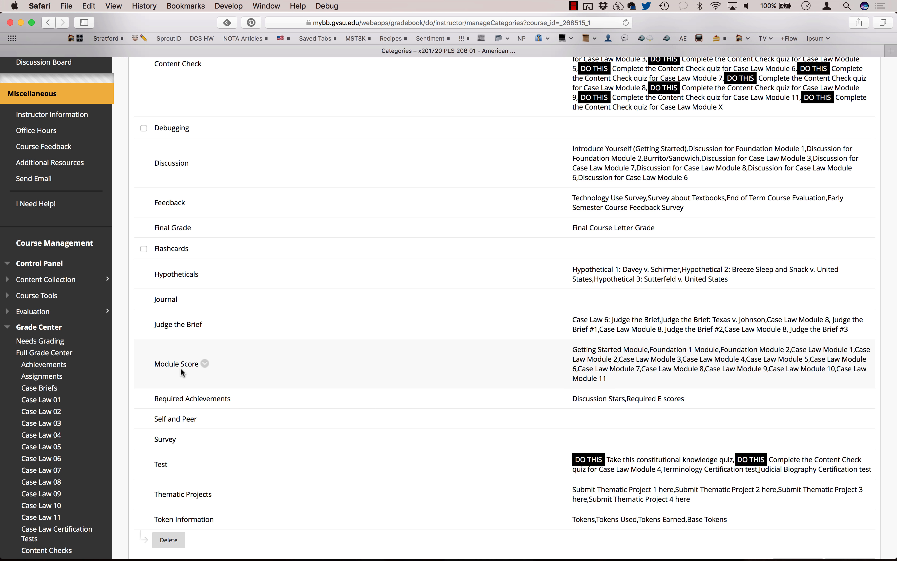
scroll(181, 369, "down", 5)
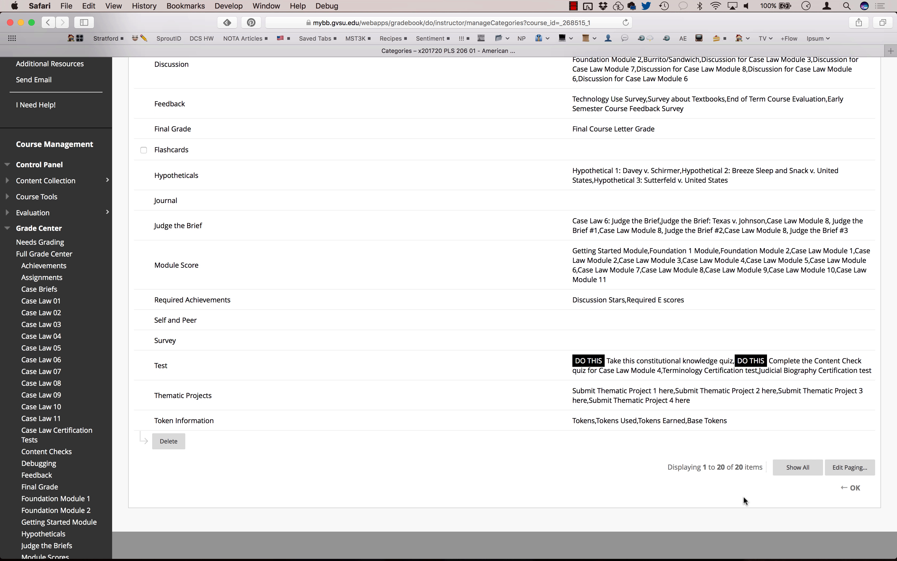
left_click(846, 487)
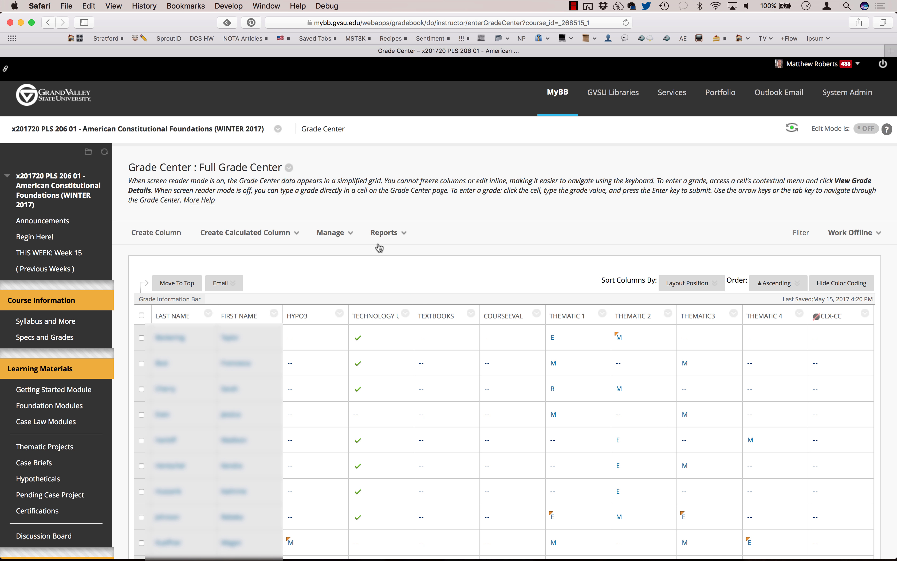
- Review the list of grading periods defined for the course modules and certifications
left_click(333, 233)
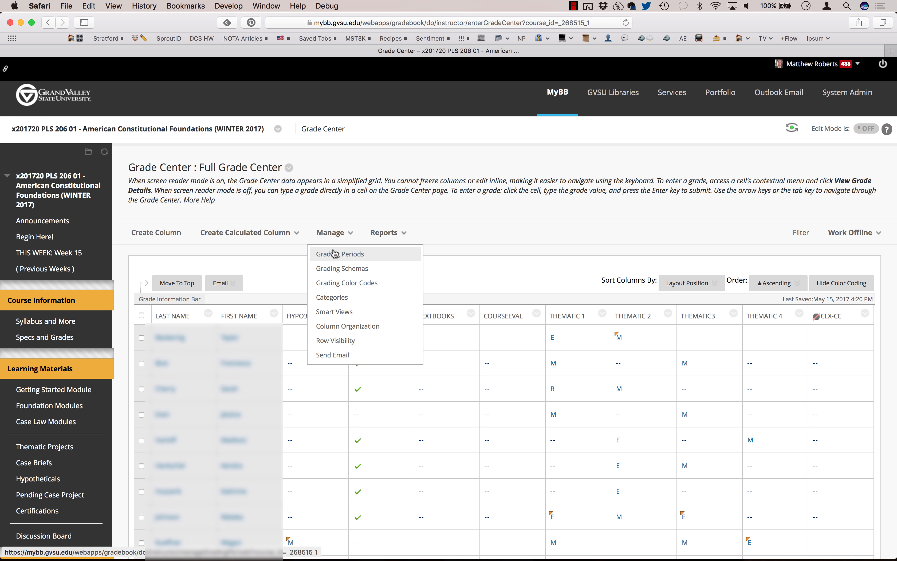
left_click(334, 253)
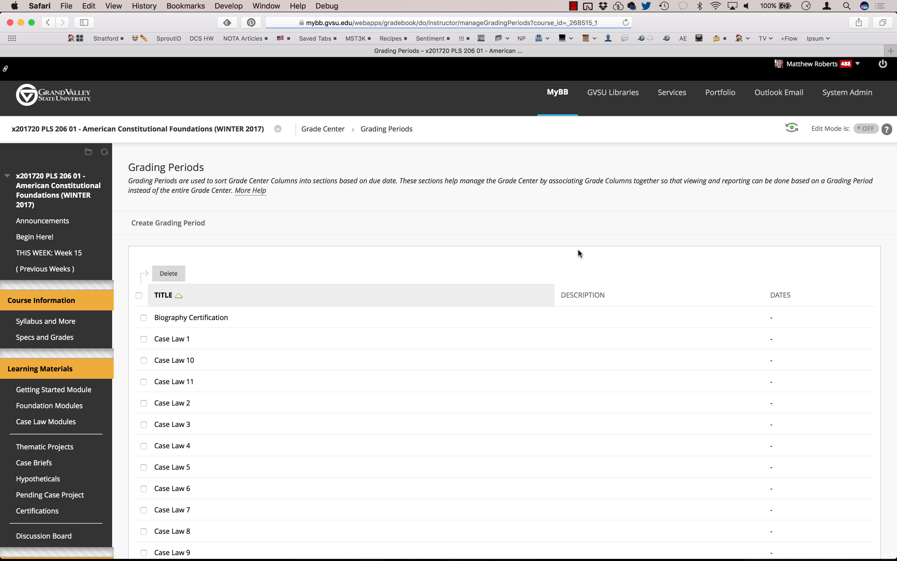
scroll(577, 249, "down", 3)
scroll(578, 251, "down", 3)
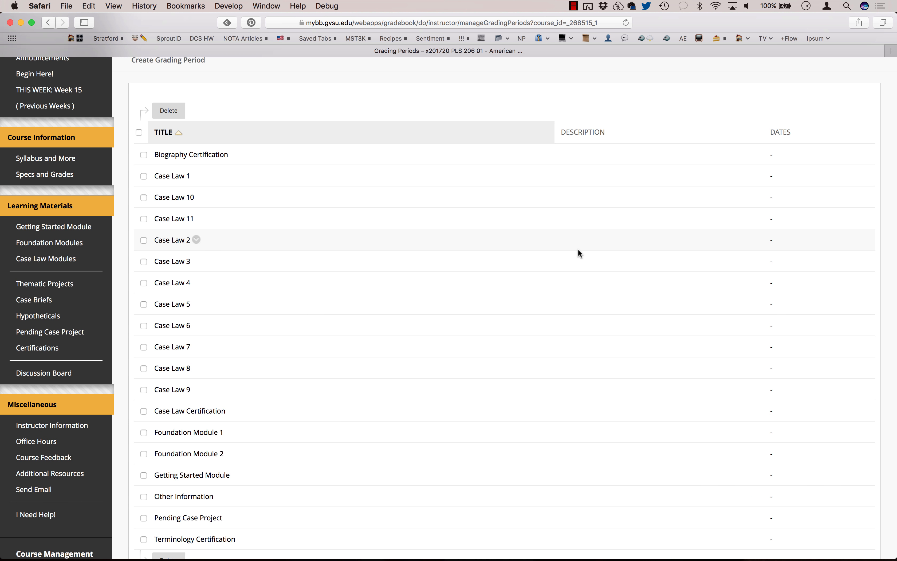
scroll(578, 251, "down", 3)
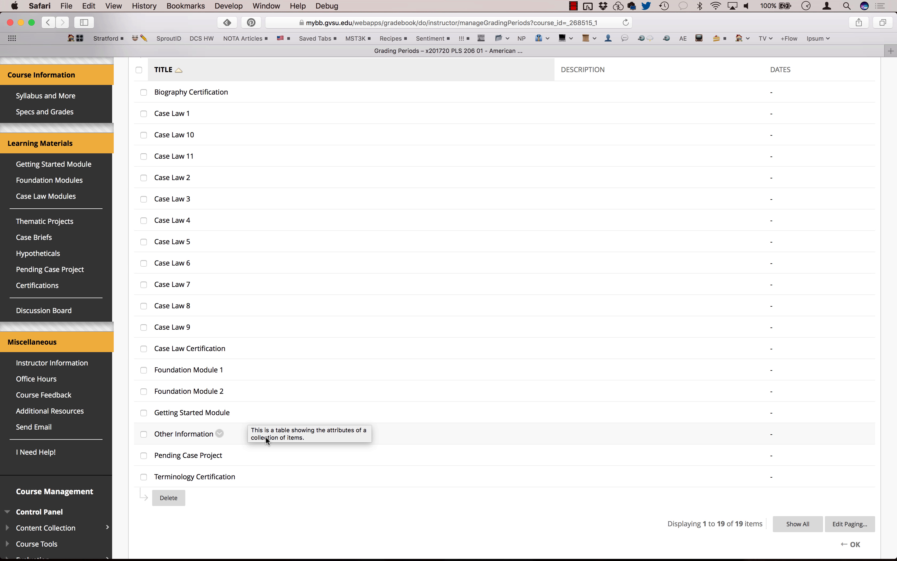
scroll(221, 421, "up", 5)
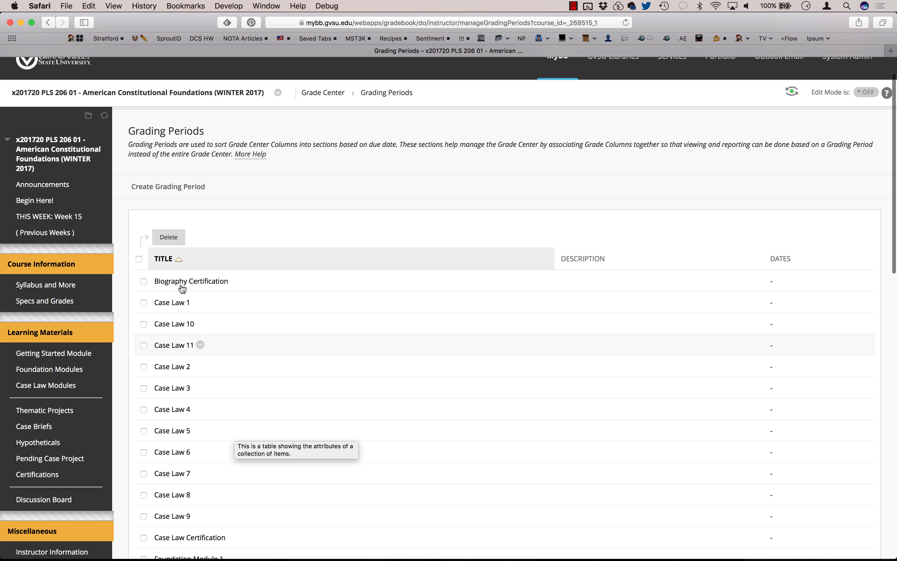
- Look over the name, description and date options for creating a grading period, cancel the form and return to the Grade Center
left_click(155, 188)
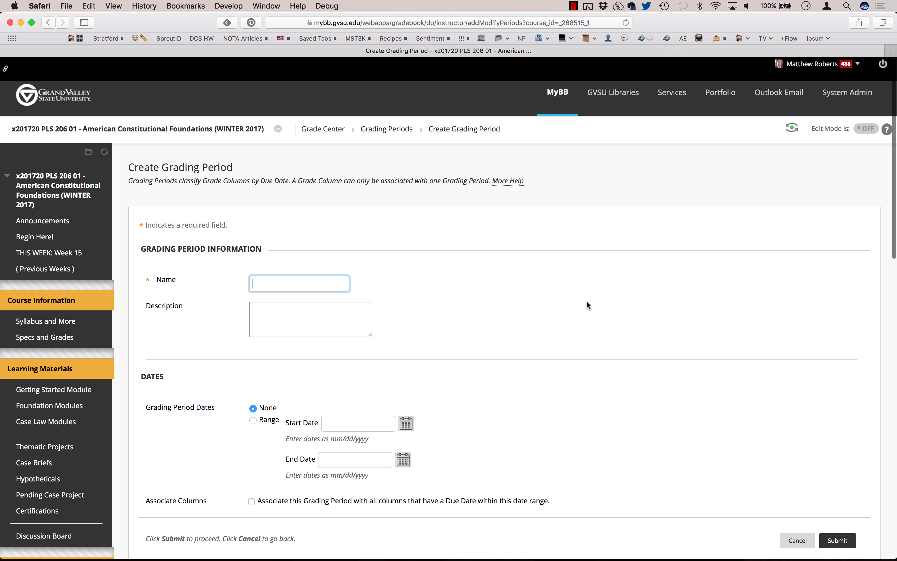
scroll(587, 302, "down", 3)
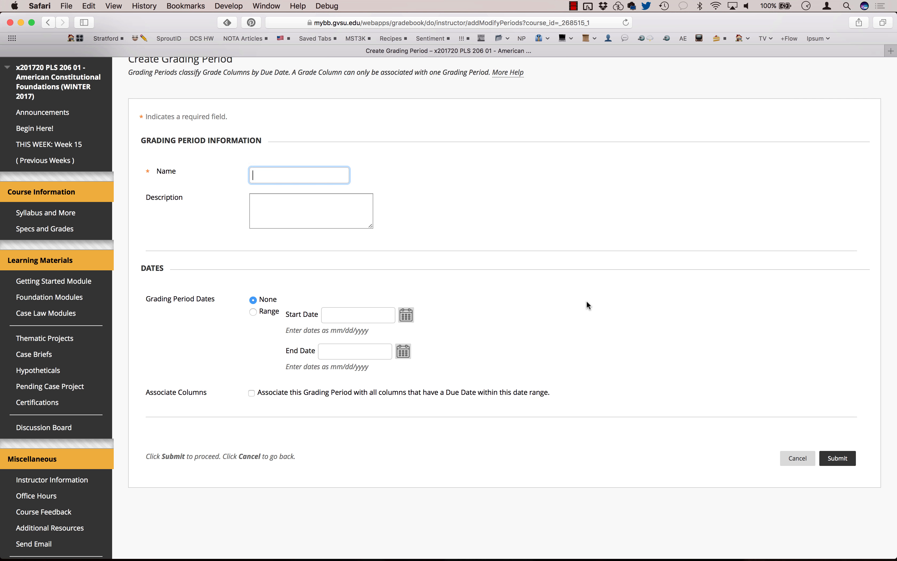
left_click(794, 458)
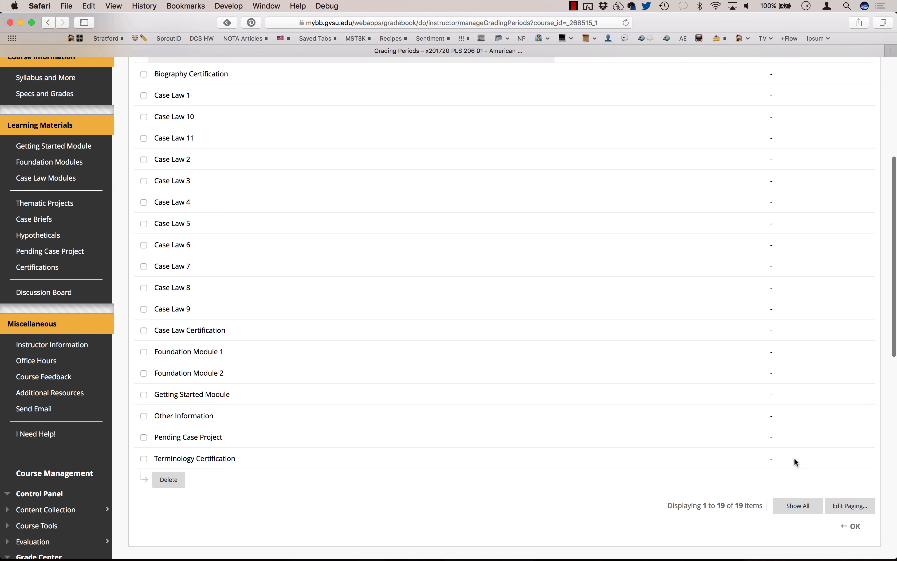
scroll(794, 458, "down", 10)
left_click(851, 328)
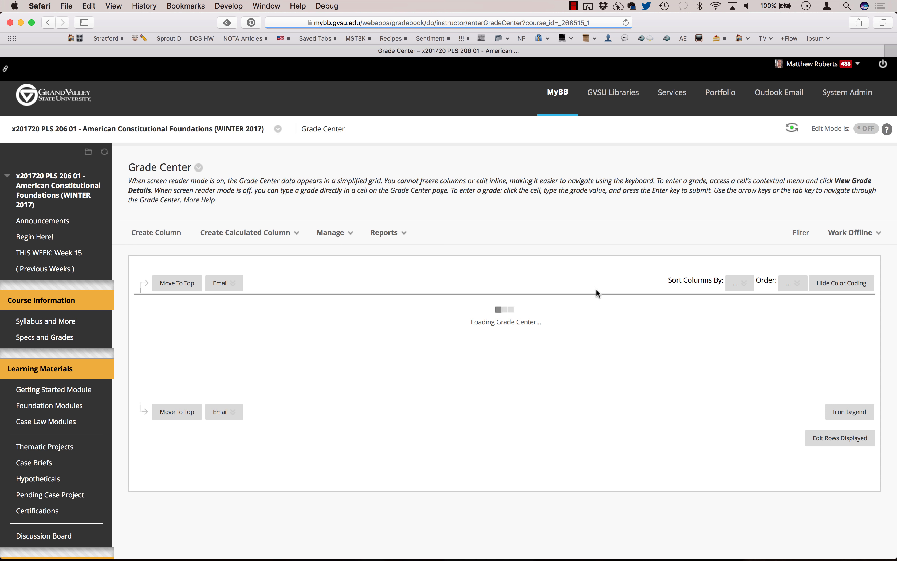
- Examine how the columns are grouped by grading period and category in Column Organization, and leave without saving
left_click(336, 233)
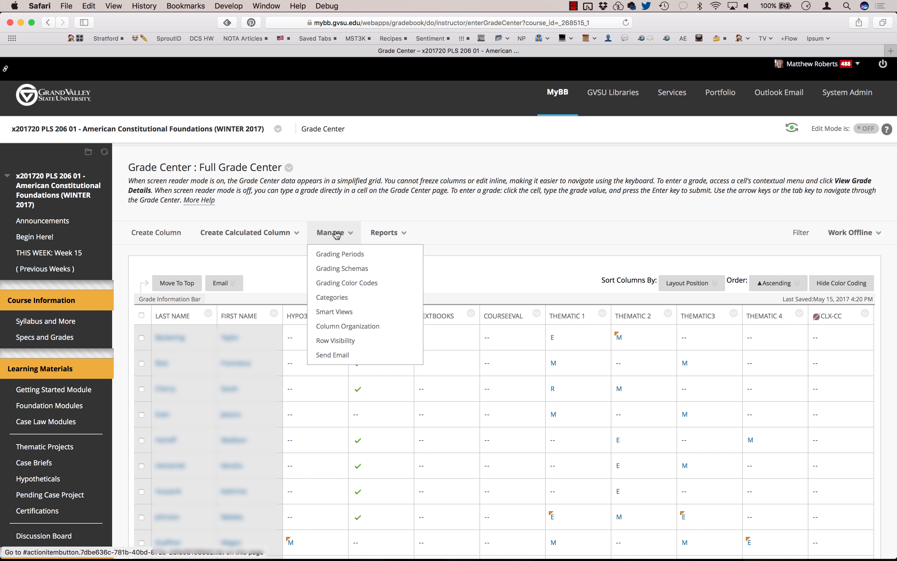
left_click(334, 326)
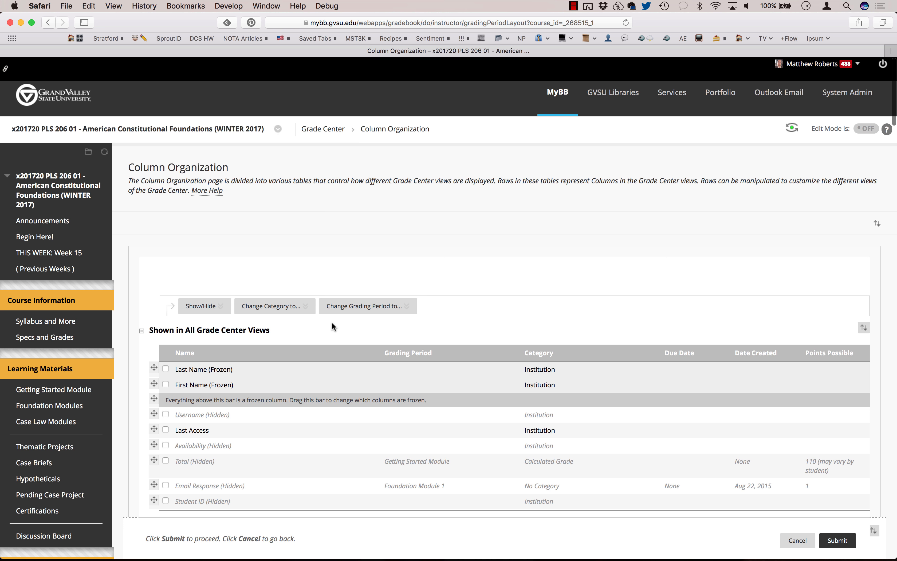
scroll(331, 322, "down", 5)
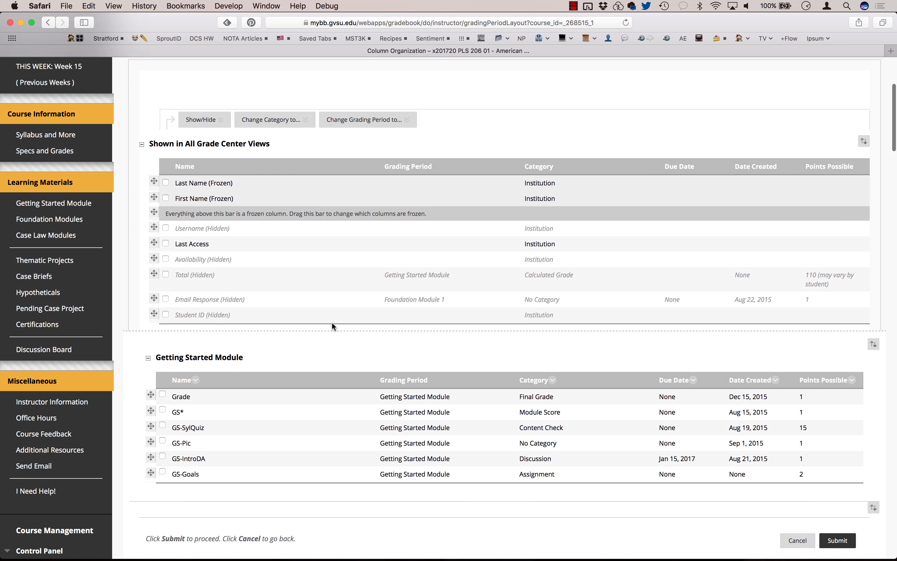
scroll(332, 322, "down", 5)
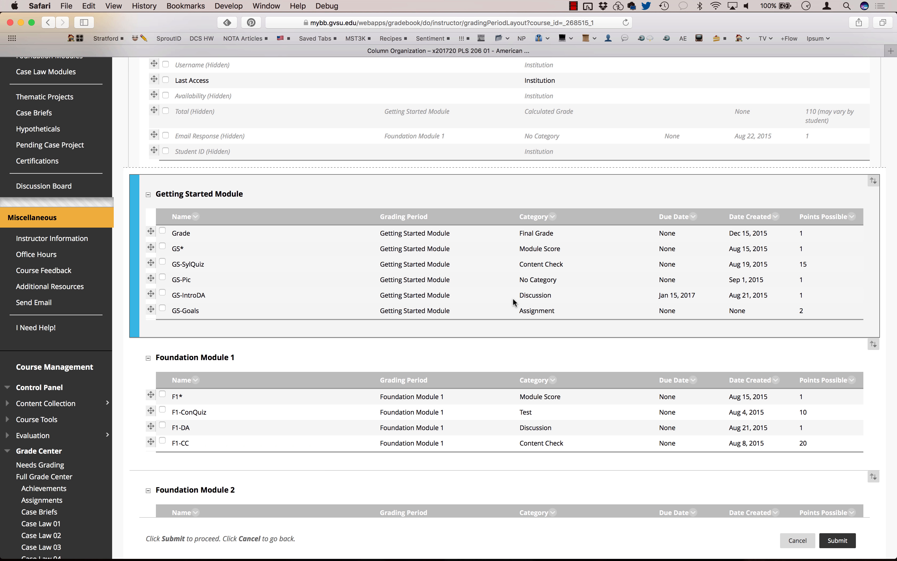
scroll(512, 298, "down", 5)
scroll(512, 298, "down", 5)
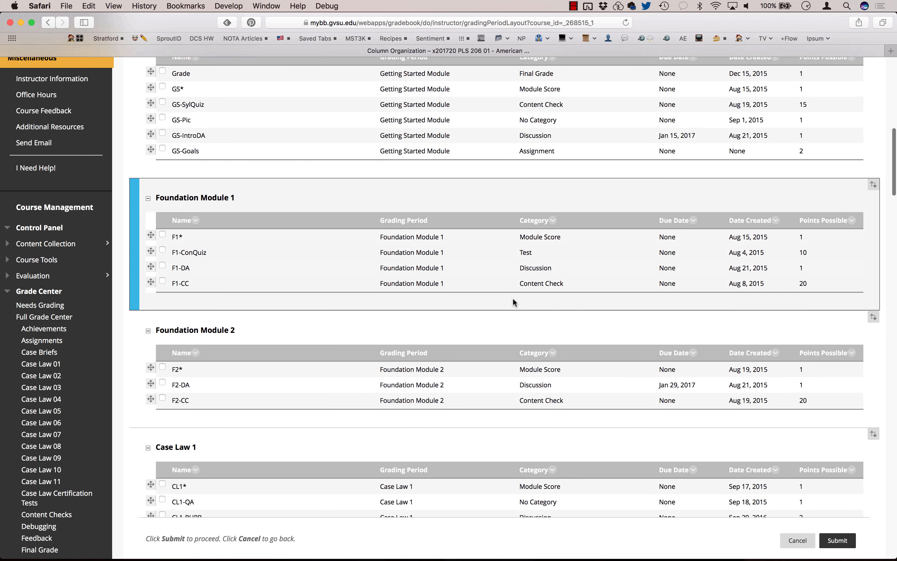
scroll(513, 302, "down", 1)
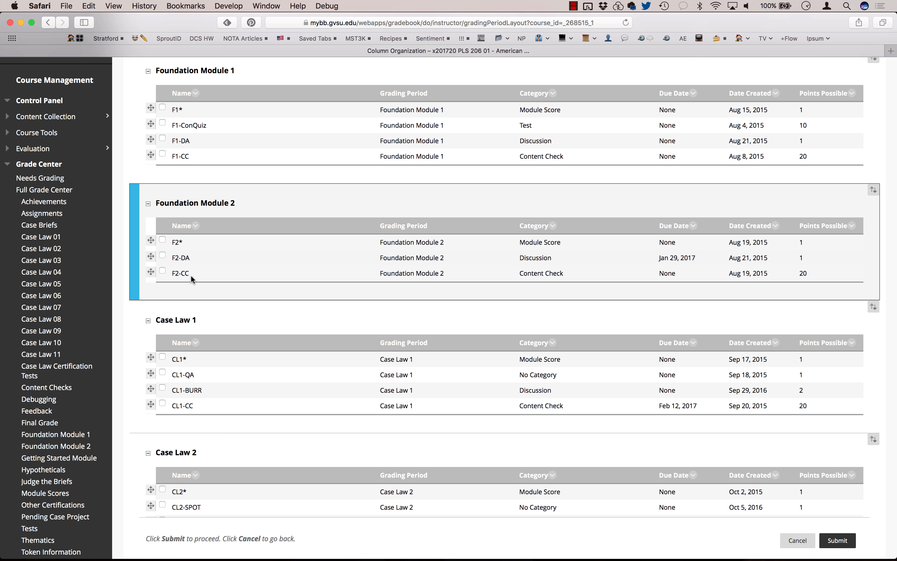
scroll(191, 275, "down", 15)
scroll(191, 276, "down", 2)
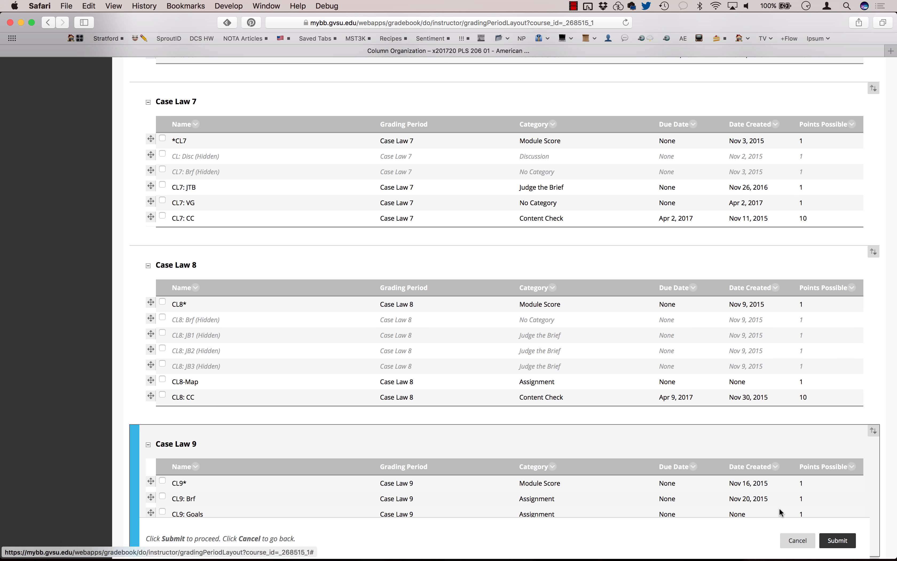
left_click(797, 540)
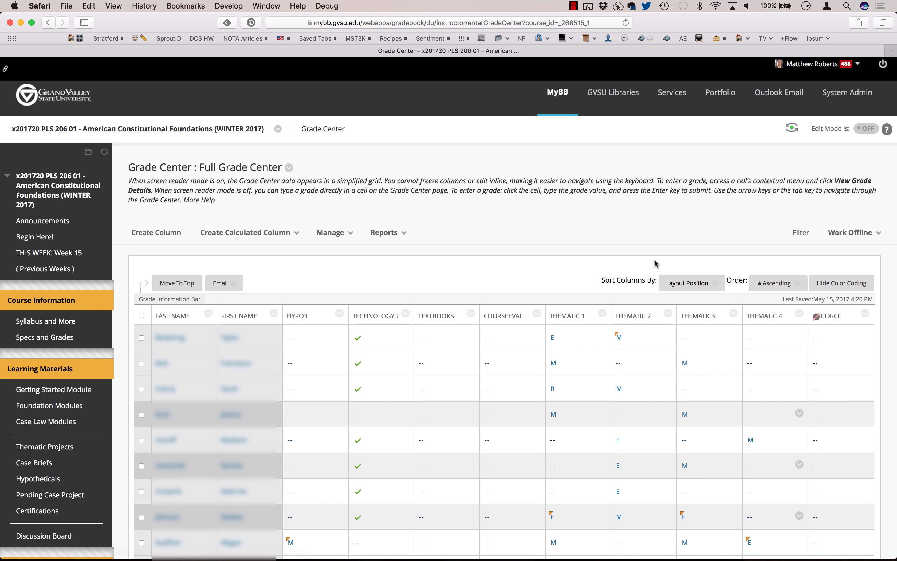
- Open the Smart Views list and review which views are marked as favorites and how they are listed under Grade Center
left_click(336, 233)
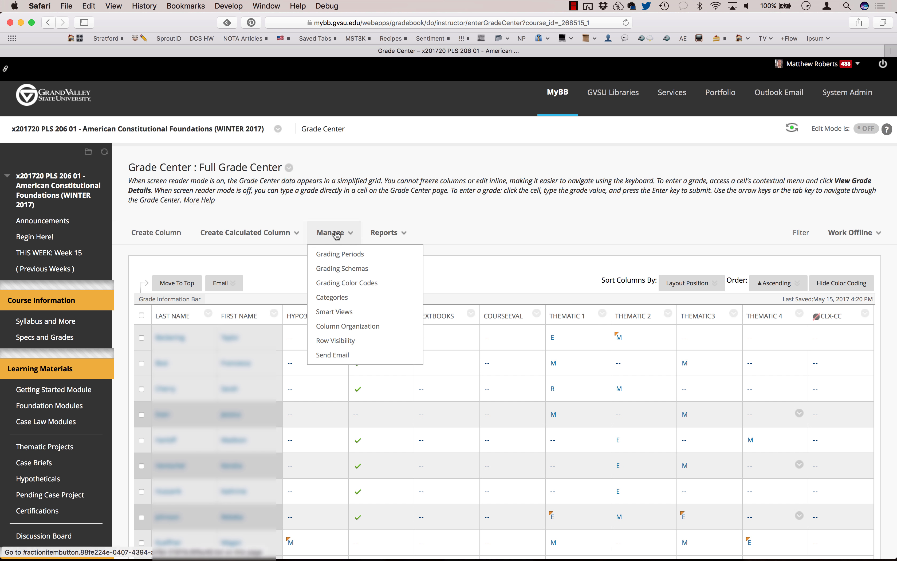
left_click(331, 315)
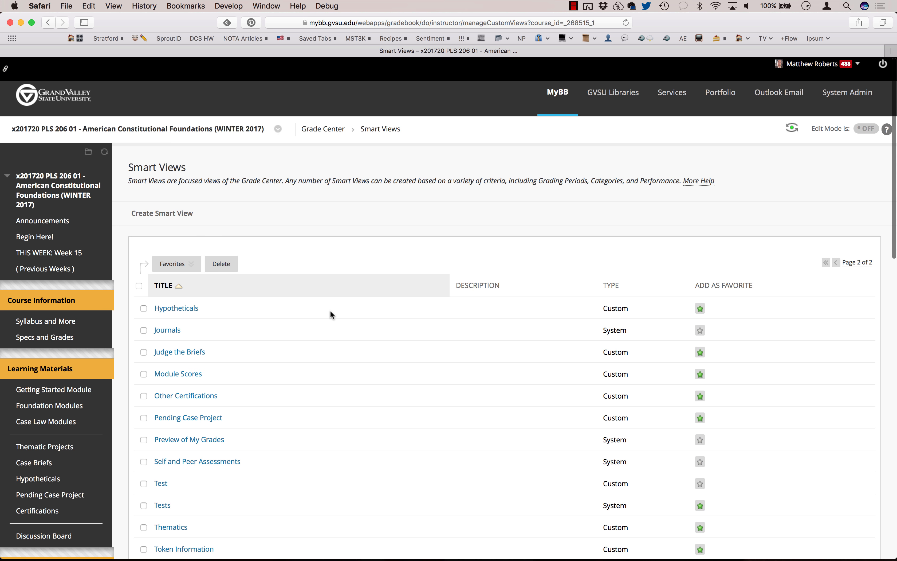
scroll(332, 314, "down", 3)
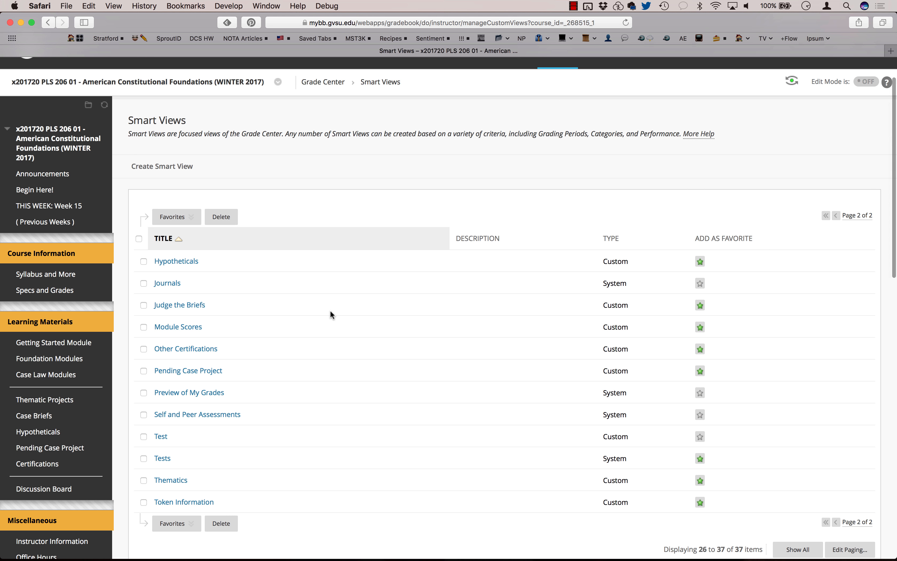
scroll(332, 315, "down", 1)
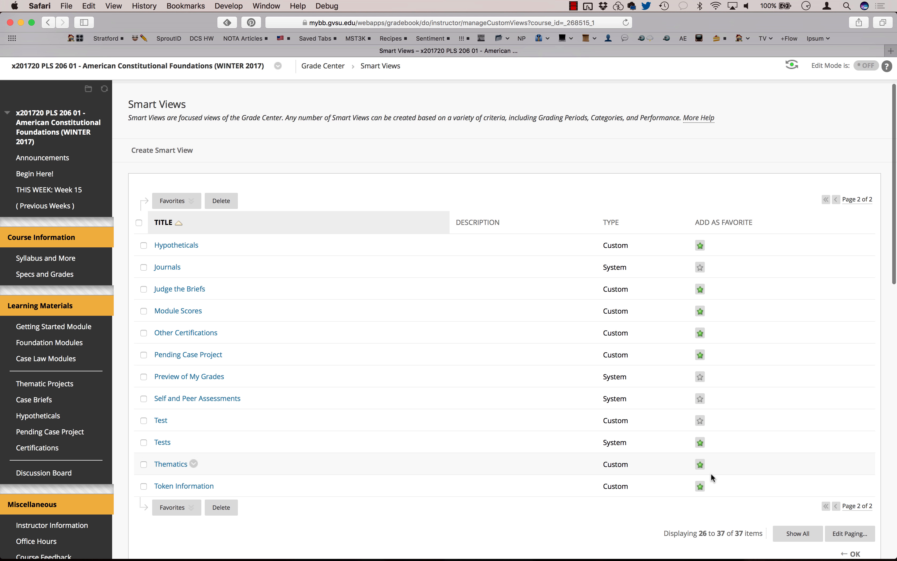
scroll(710, 473, "down", 2)
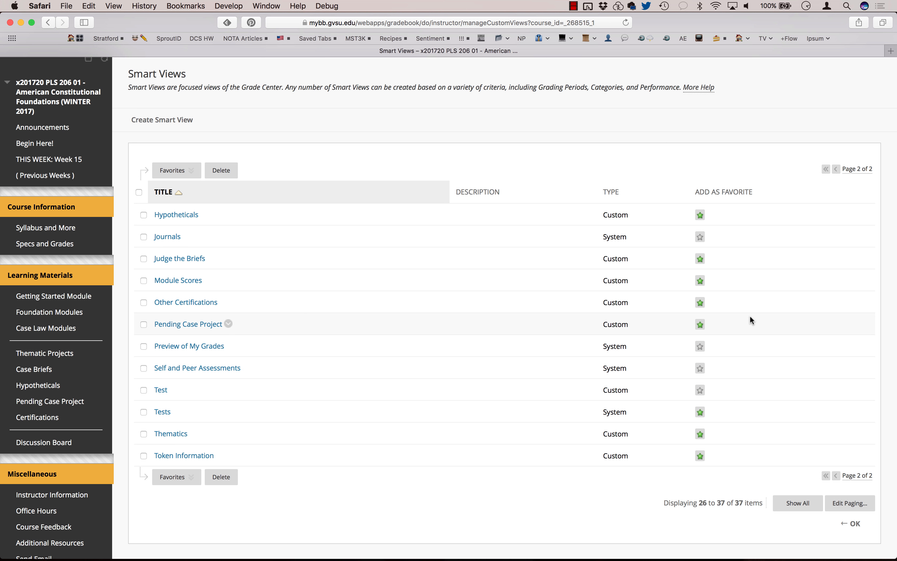
scroll(701, 264, "down", 10)
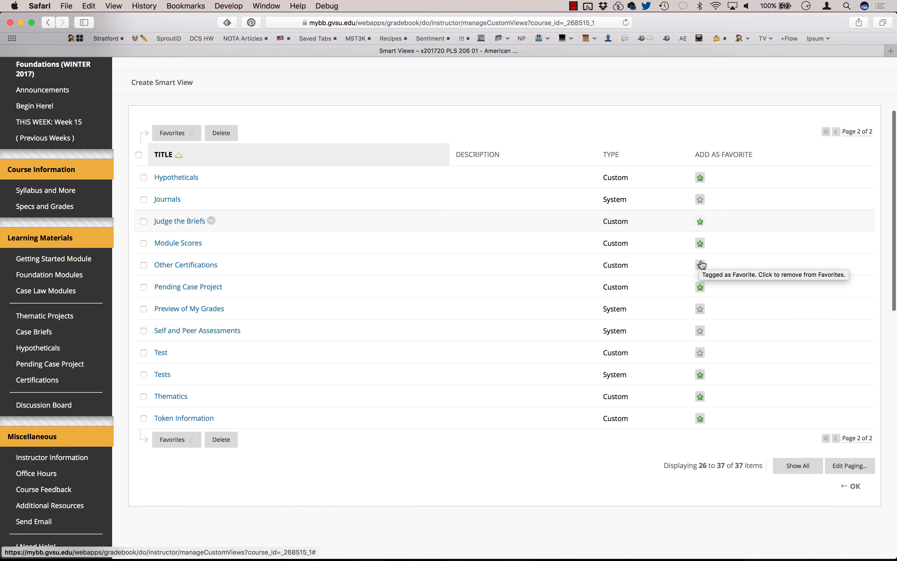
scroll(701, 264, "down", 5)
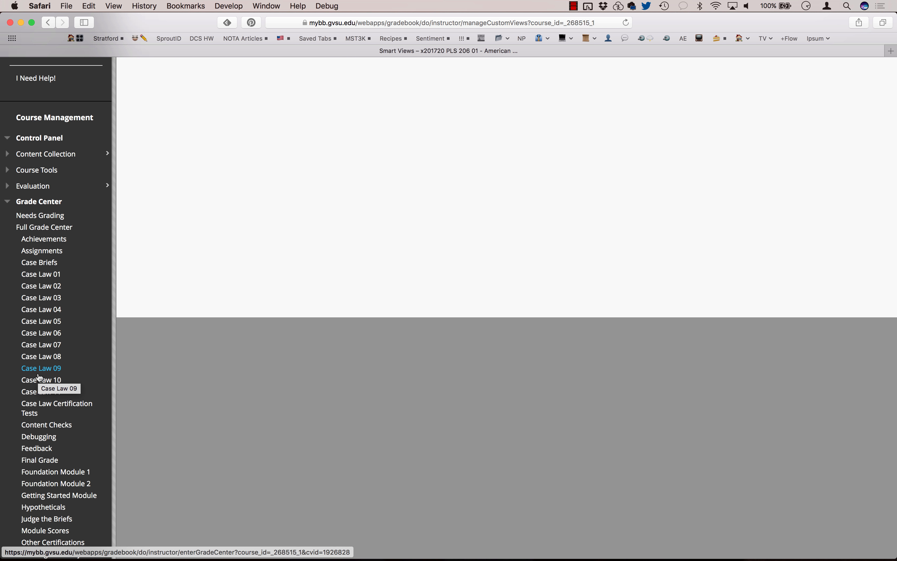
scroll(39, 377, "down", 1)
scroll(39, 377, "up", 10)
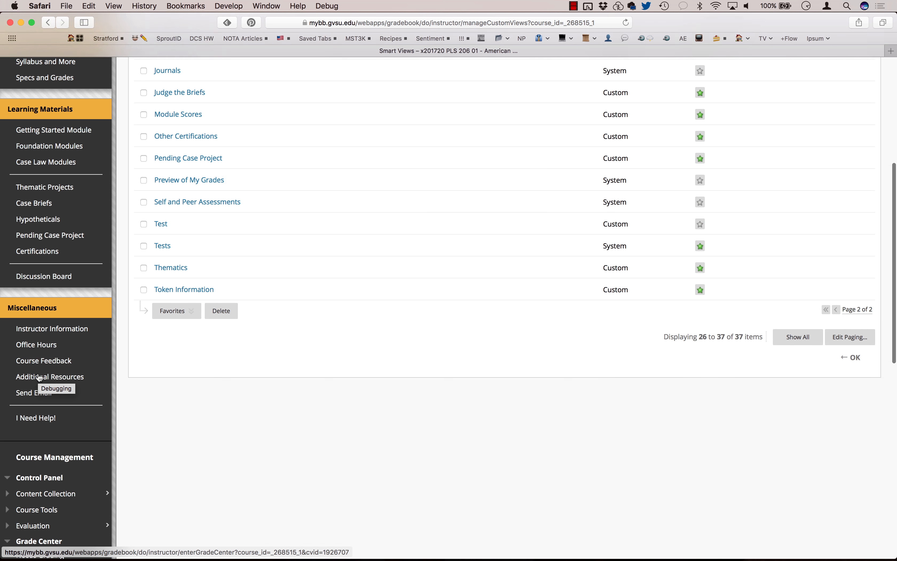
scroll(39, 377, "up", 5)
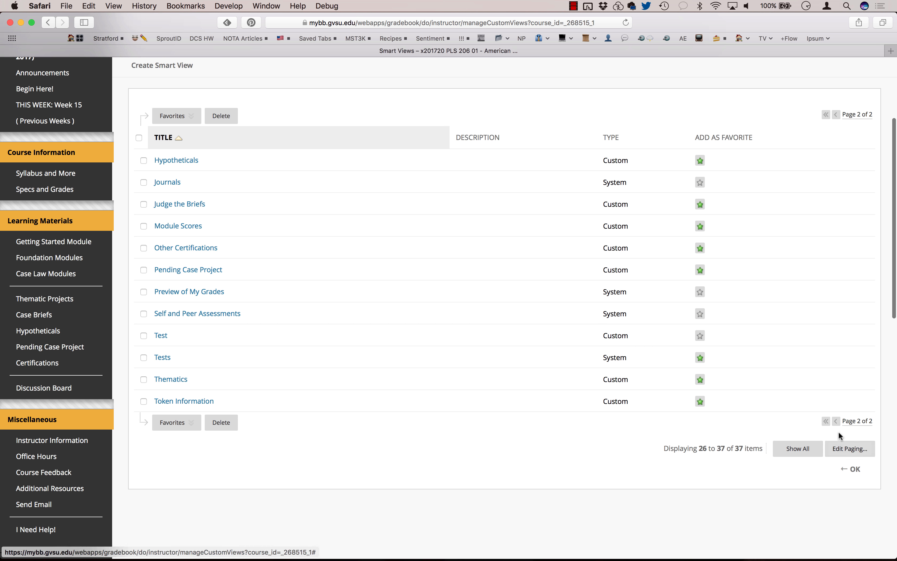
- Open the Case Law 01 smart view for editing from the list's first page and review its selection criteria
left_click(827, 422)
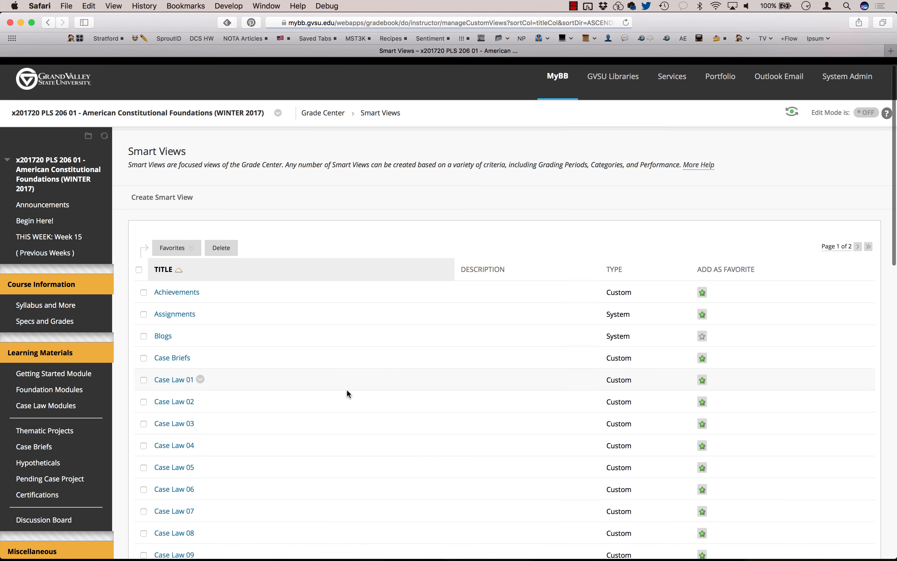
scroll(346, 389, "down", 3)
left_click(200, 265)
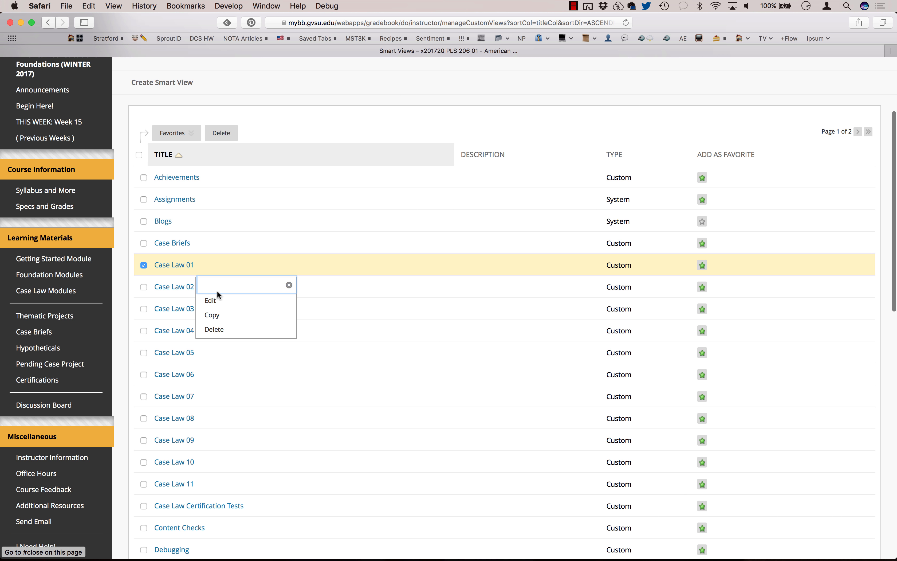
left_click(216, 299)
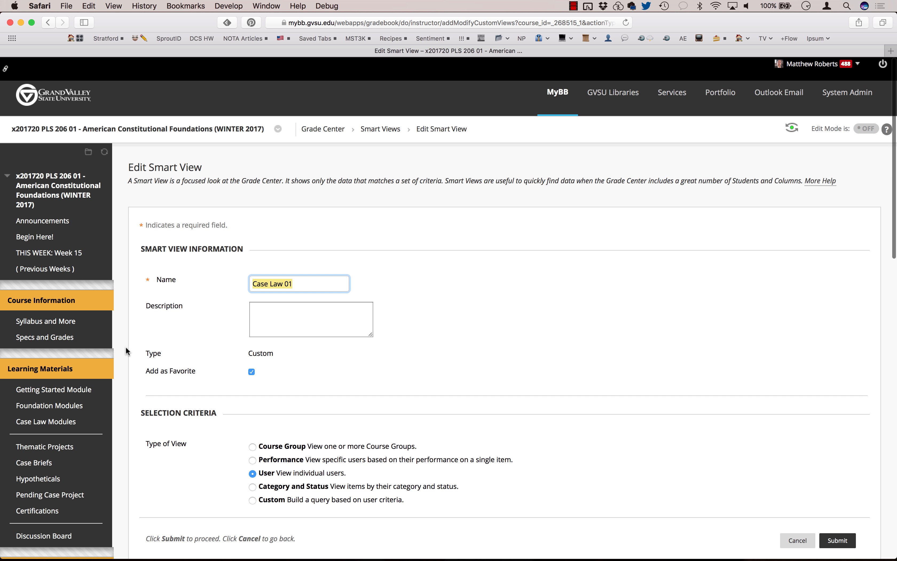
scroll(126, 350, "down", 4)
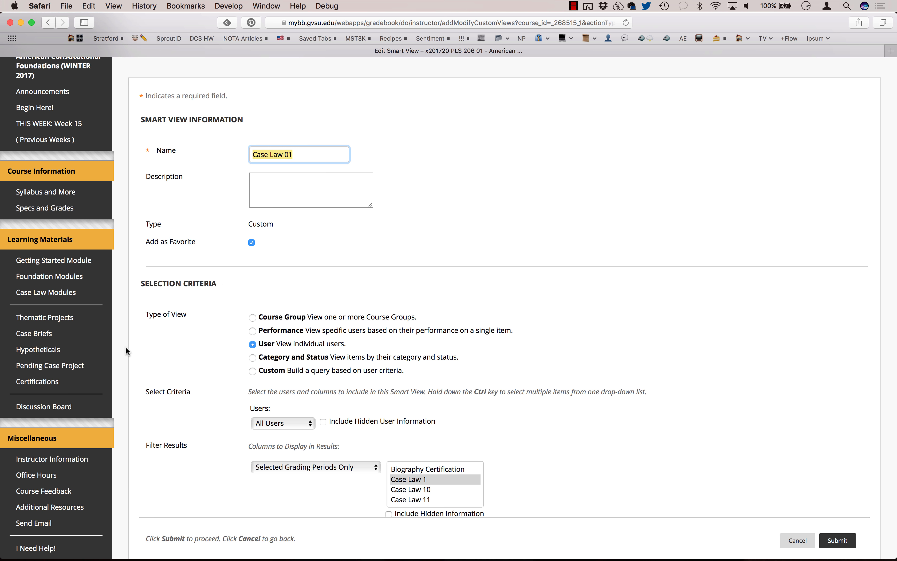
scroll(125, 347, "down", 3)
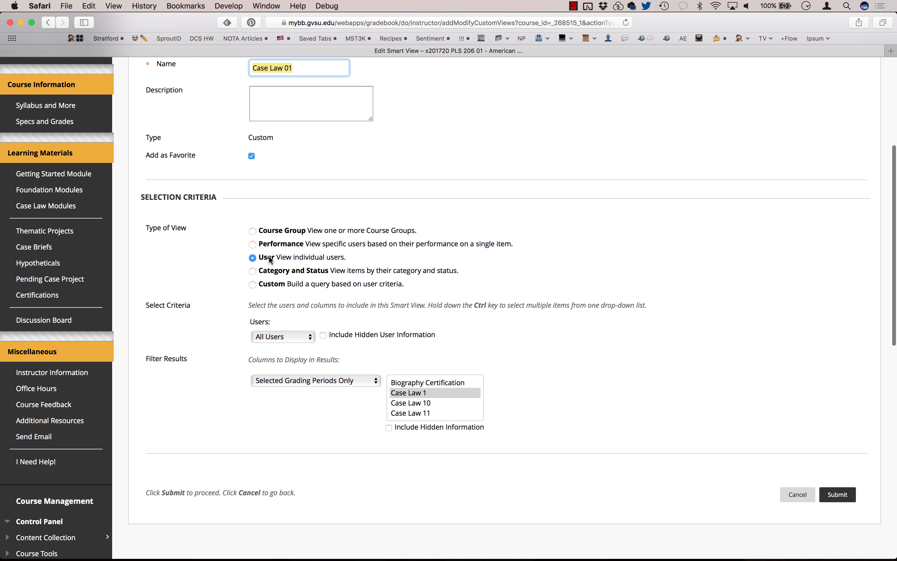
- Examine the user, column filter and grading period options of the Case Law 01 smart view, and cancel the edit
left_click(268, 335)
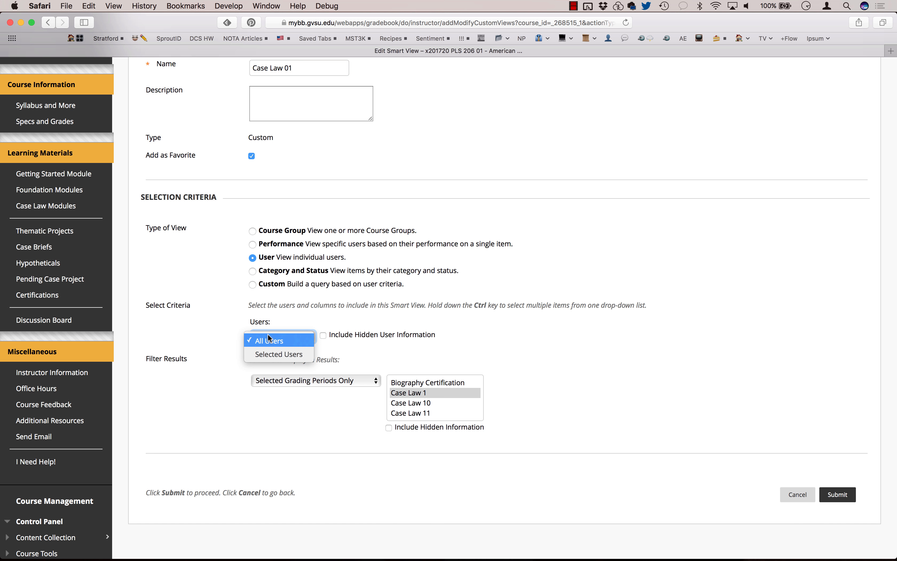
left_click(220, 319)
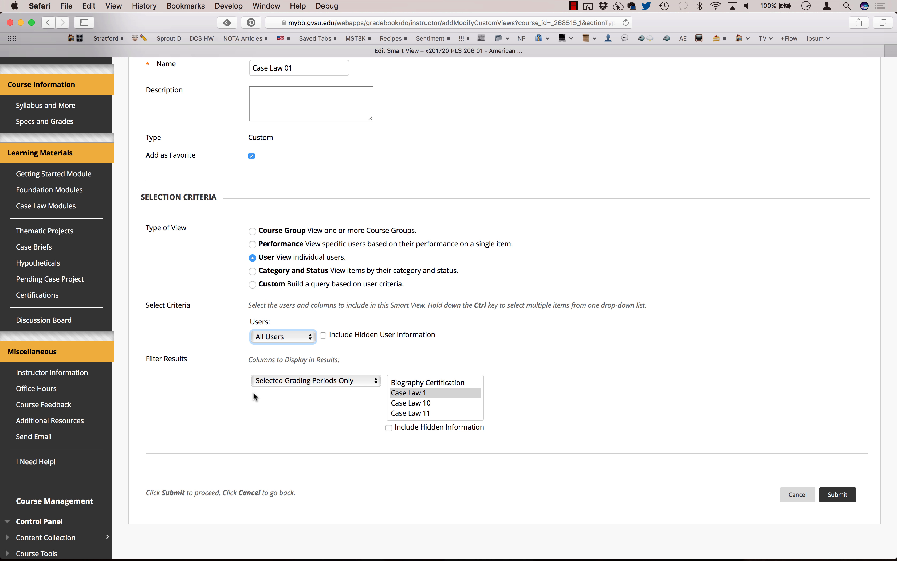
left_click(266, 384)
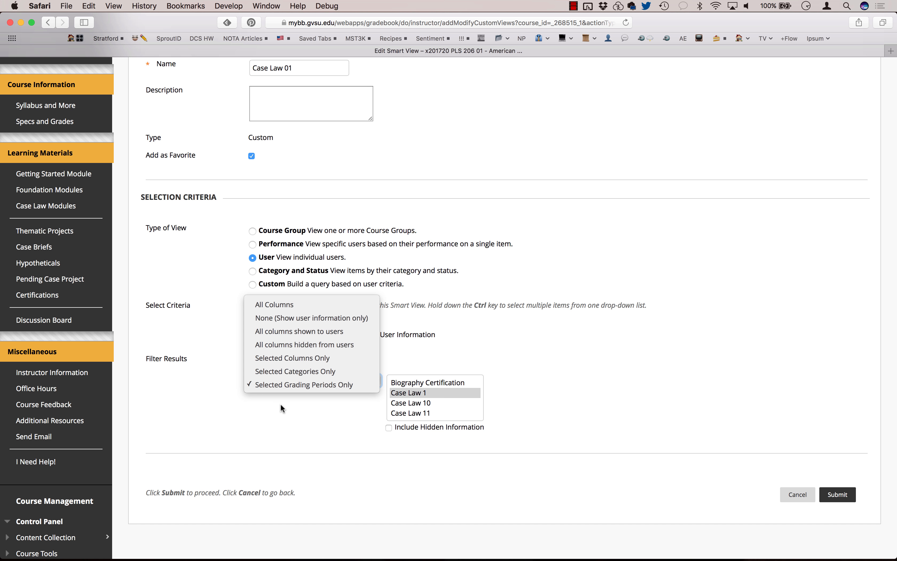
left_click(326, 408)
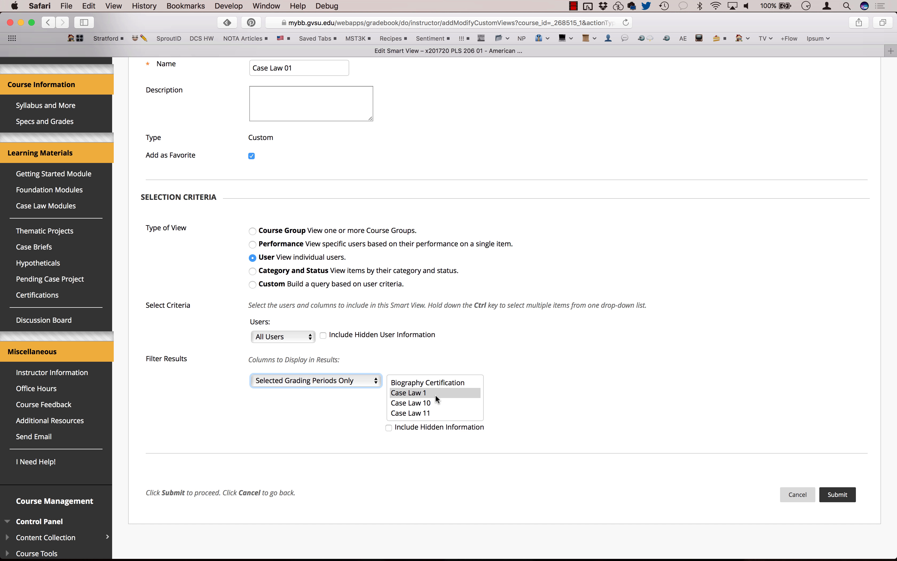
scroll(441, 392, "down", 10)
scroll(441, 392, "up", 6)
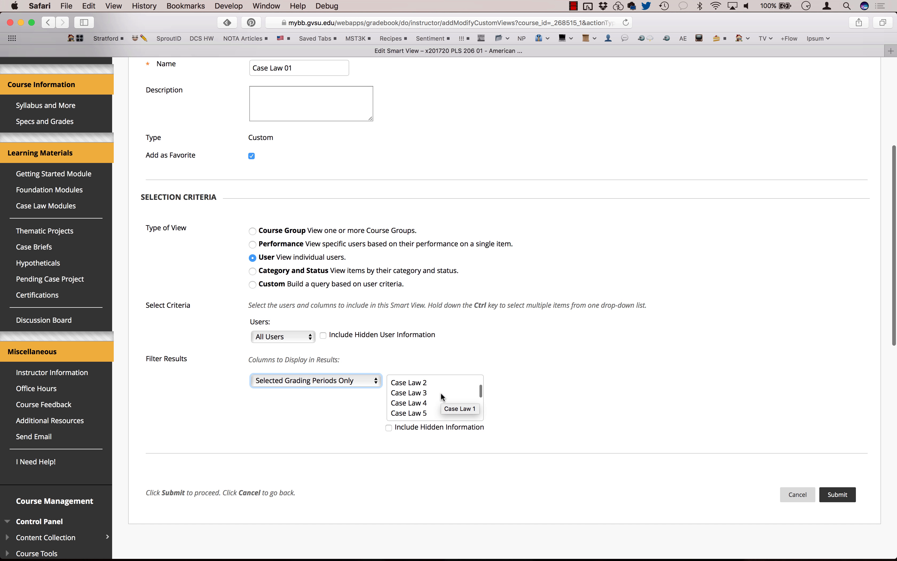
left_click(441, 392)
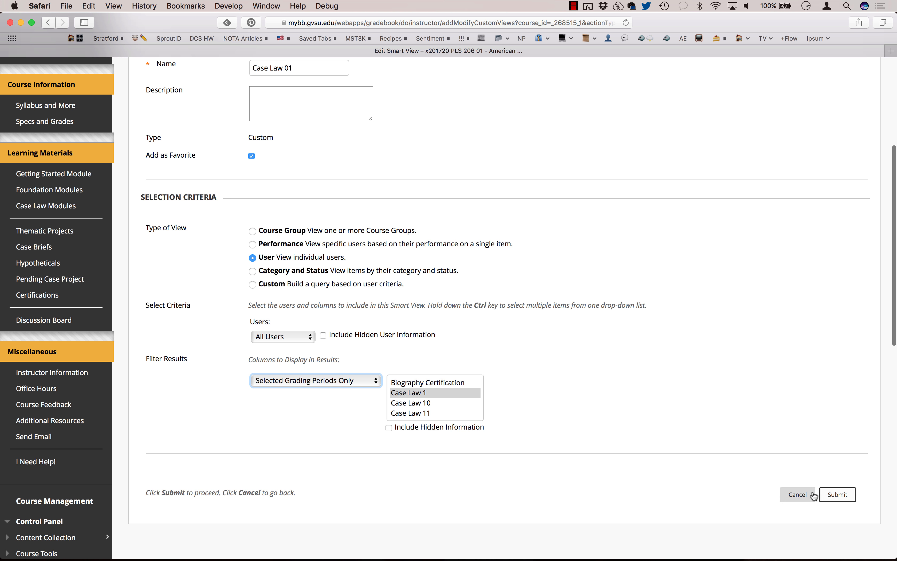
left_click(797, 494)
- Display the Case Law 01 smart view and look through the student results for that module's columns
left_click(179, 397)
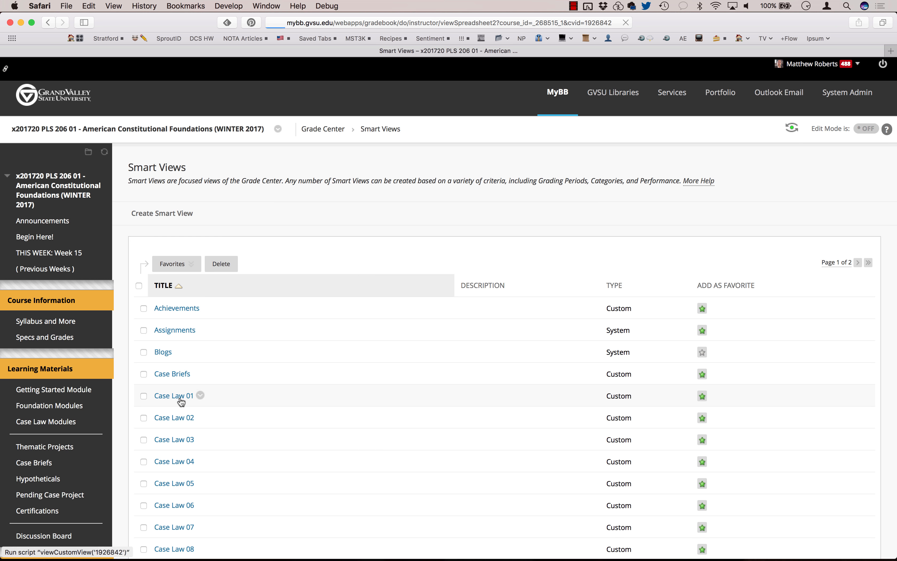
scroll(675, 448, "down", 3)
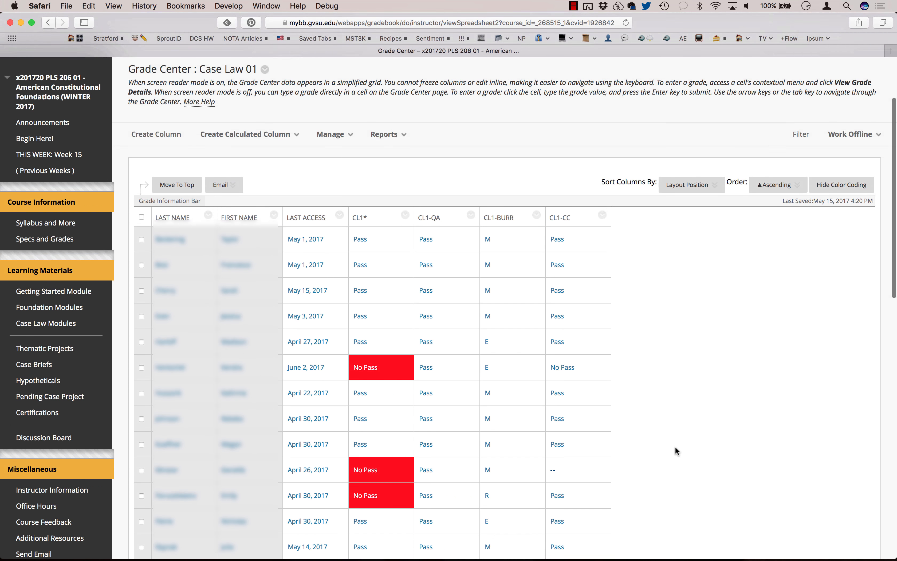
scroll(675, 450, "down", 1)
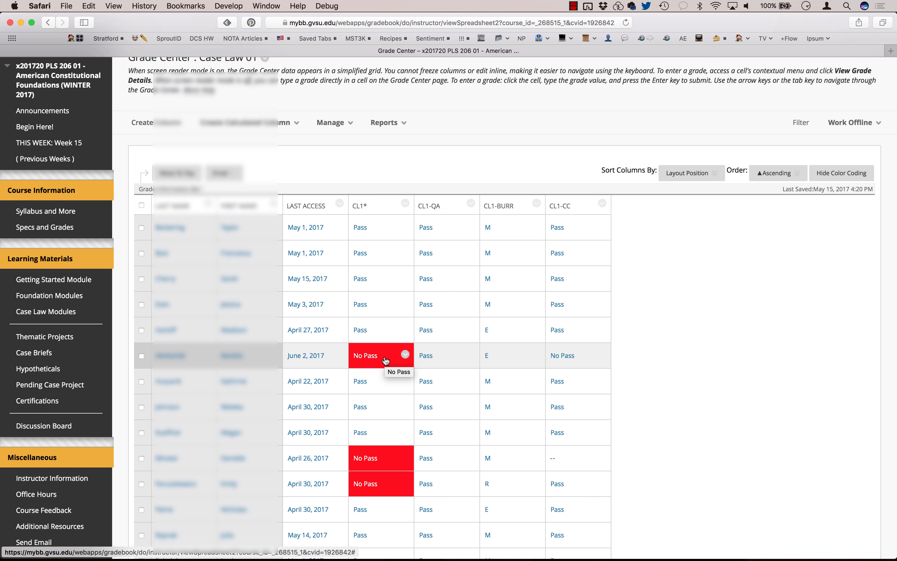
scroll(386, 360, "down", 2)
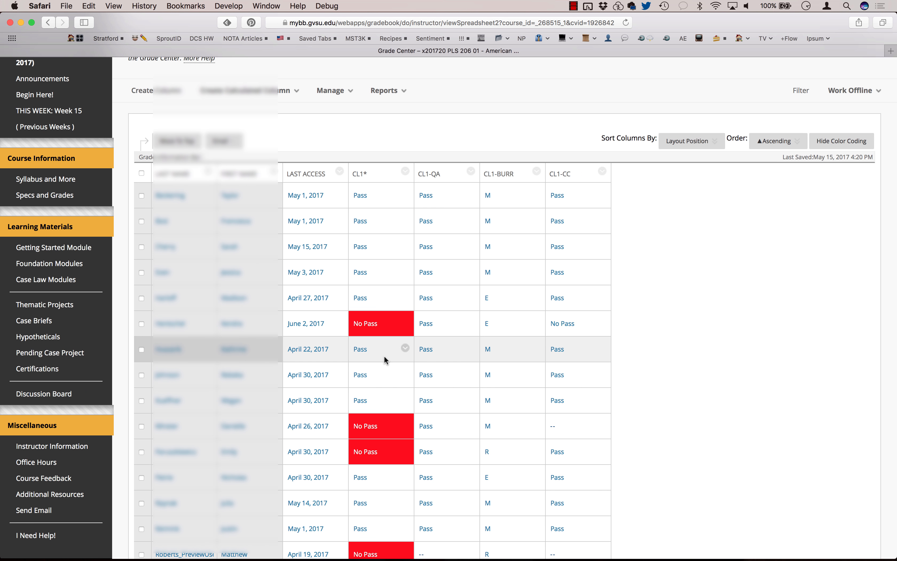
scroll(385, 359, "down", 8)
scroll(385, 359, "up", 15)
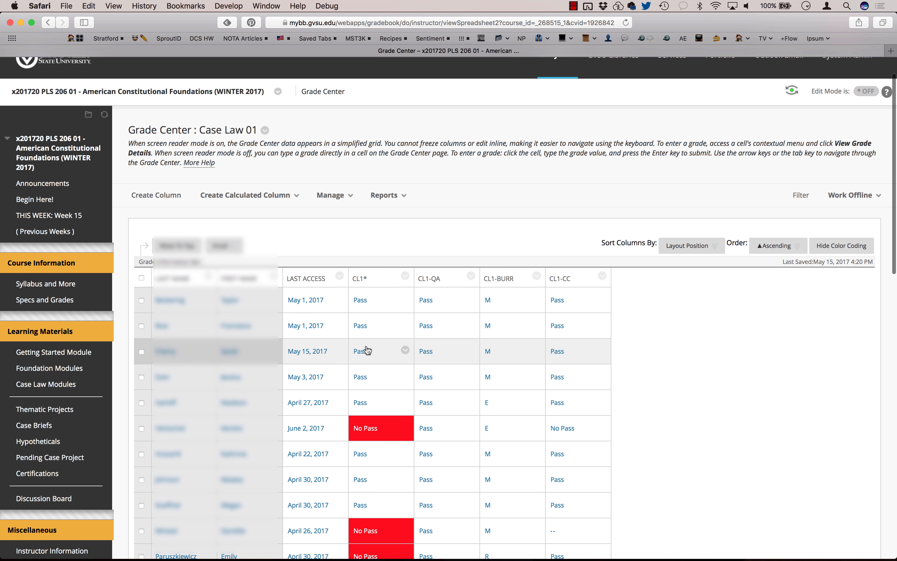
- Return to the Smart Views list, look through its first page and go on to the second page
left_click(331, 196)
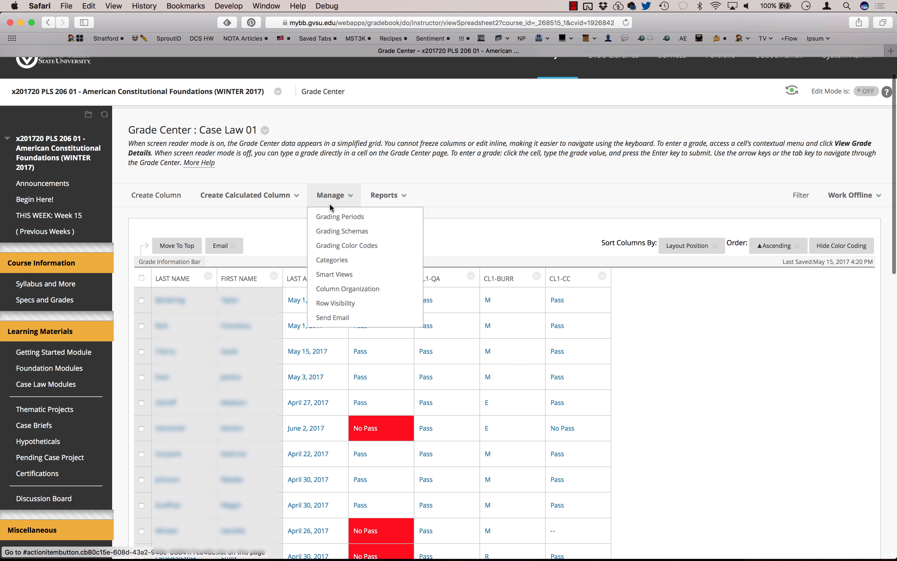
left_click(334, 274)
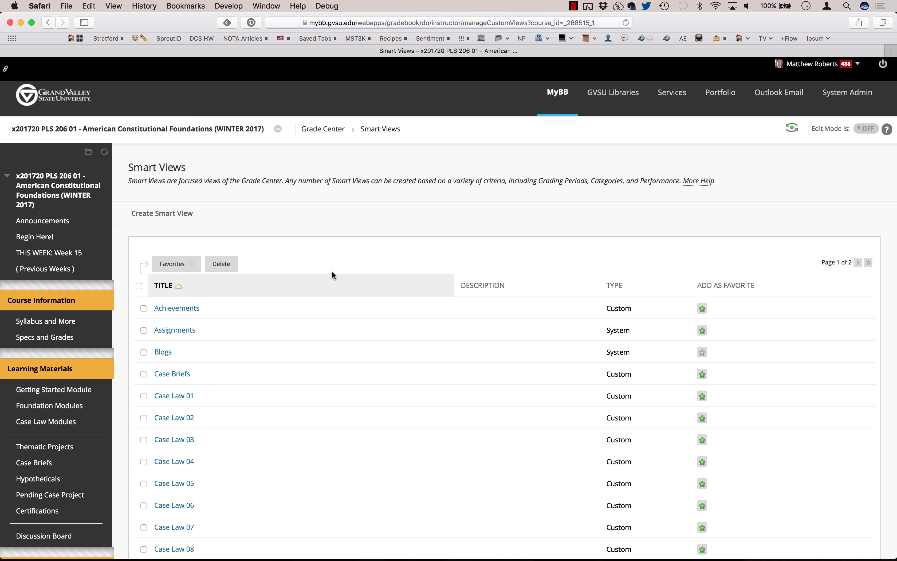
scroll(334, 275, "down", 5)
scroll(334, 275, "down", 5)
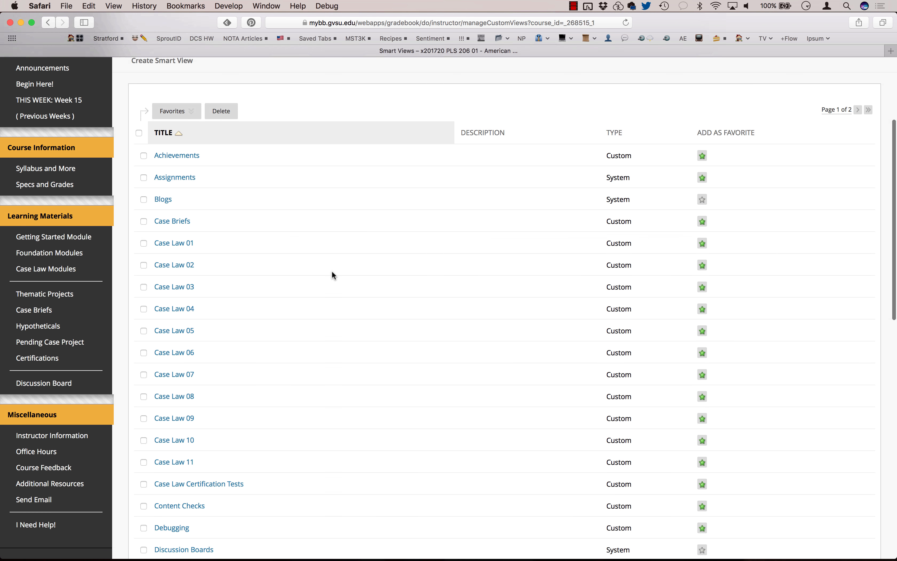
scroll(334, 276, "down", 5)
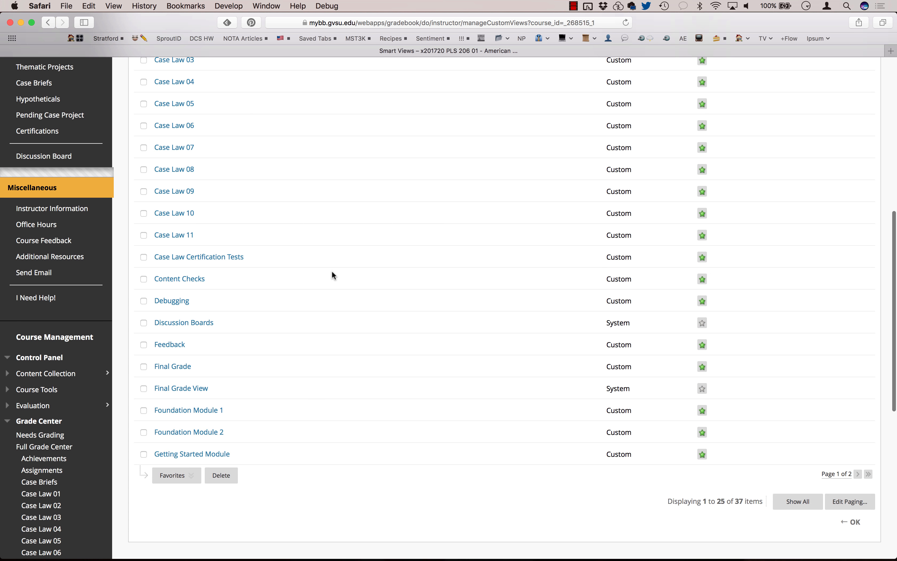
left_click(857, 474)
- Open the Module Scores smart view for editing, review its Category and Status criteria and category options, and cancel the edit
mouse_move(222, 376)
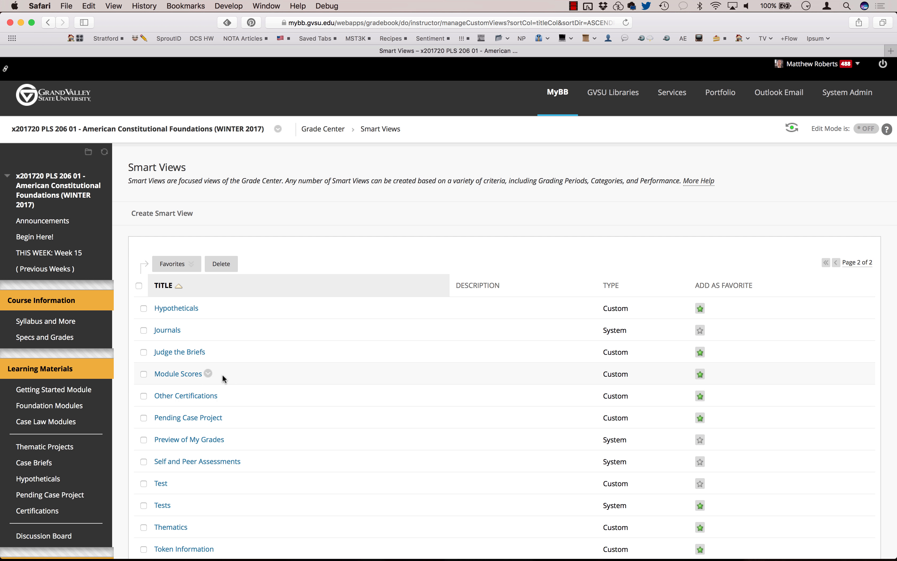
left_click(210, 374)
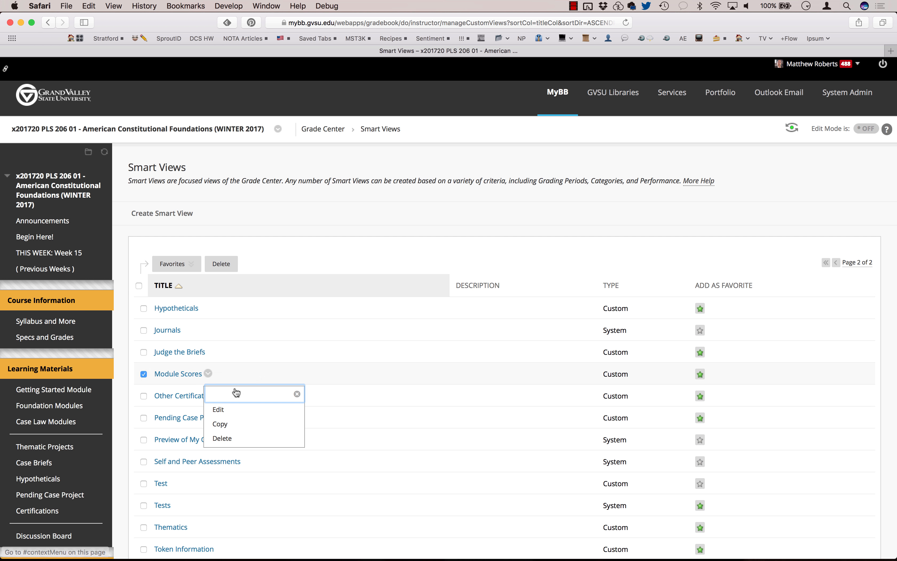
left_click(233, 409)
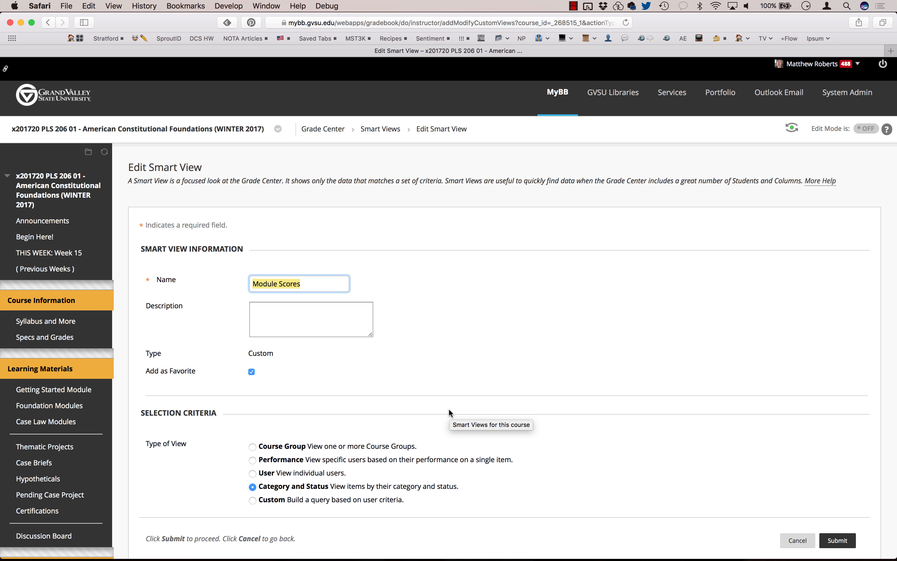
scroll(448, 409, "down", 3)
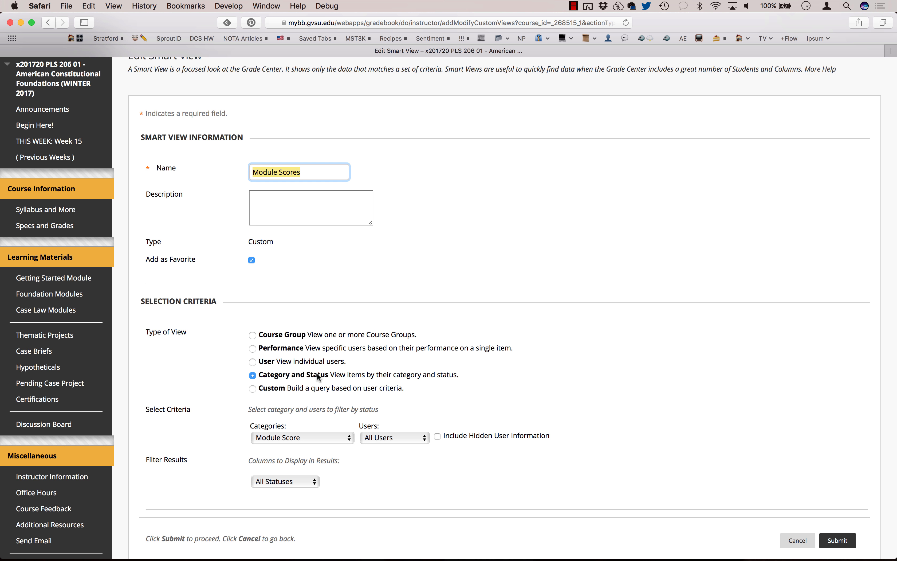
left_click(268, 436)
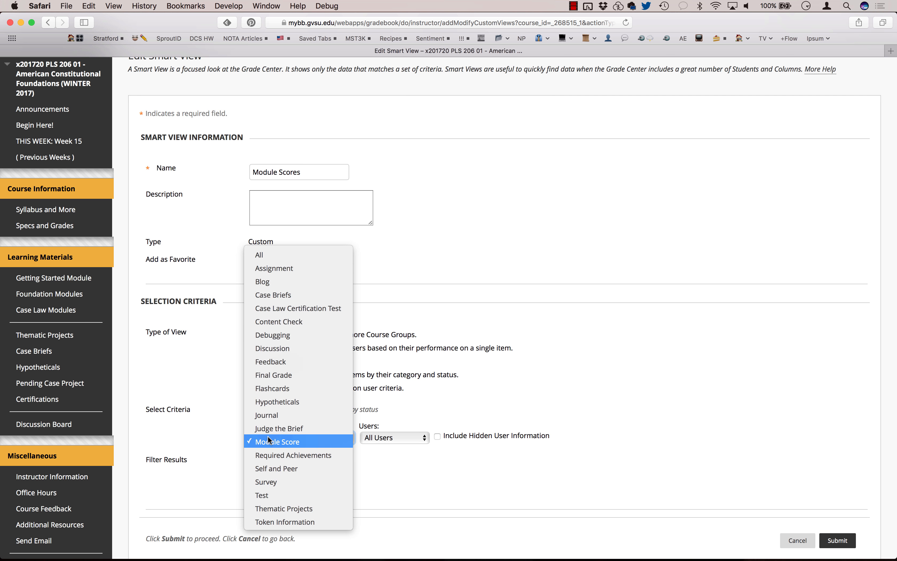
left_click(268, 437)
scroll(383, 444, "down", 3)
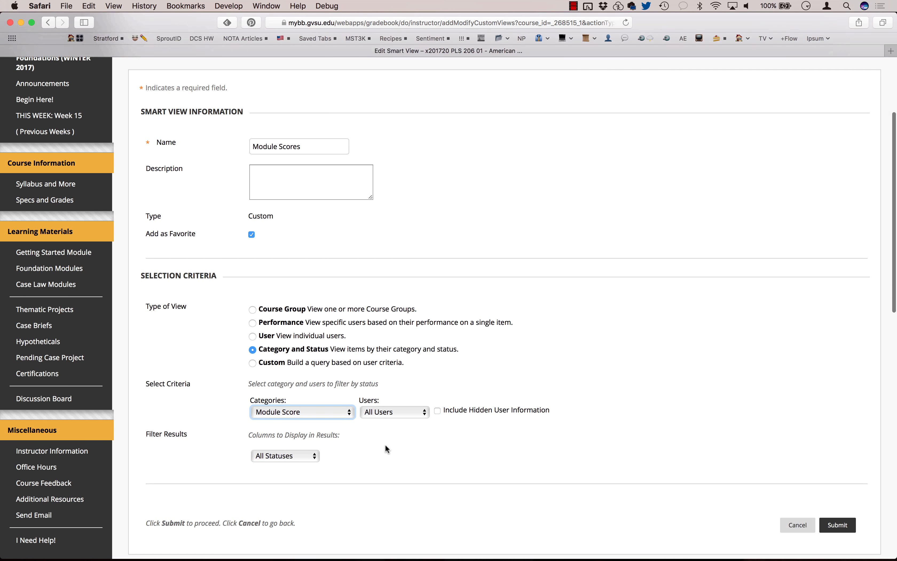
left_click(798, 475)
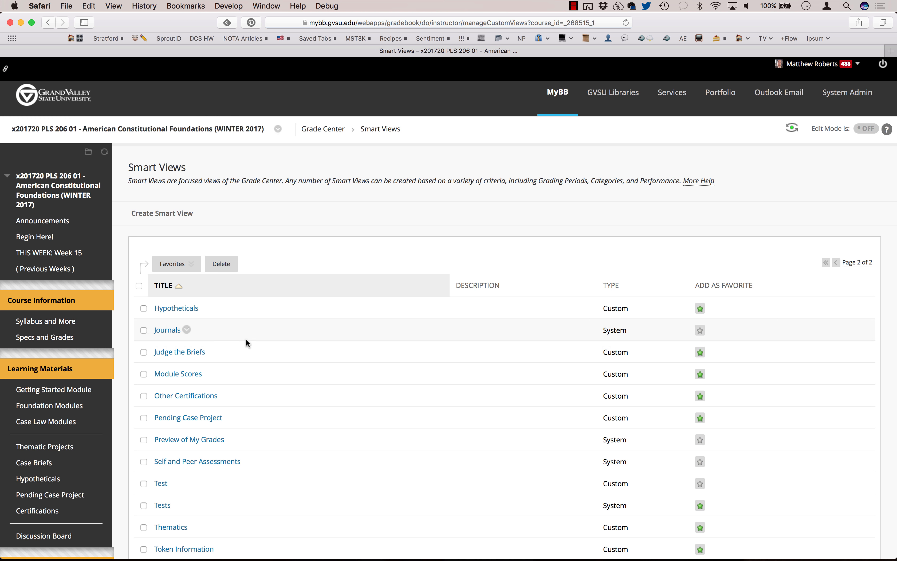
- Display the Module Scores smart view and look through the students' pass and no-pass results for all modules
left_click(190, 374)
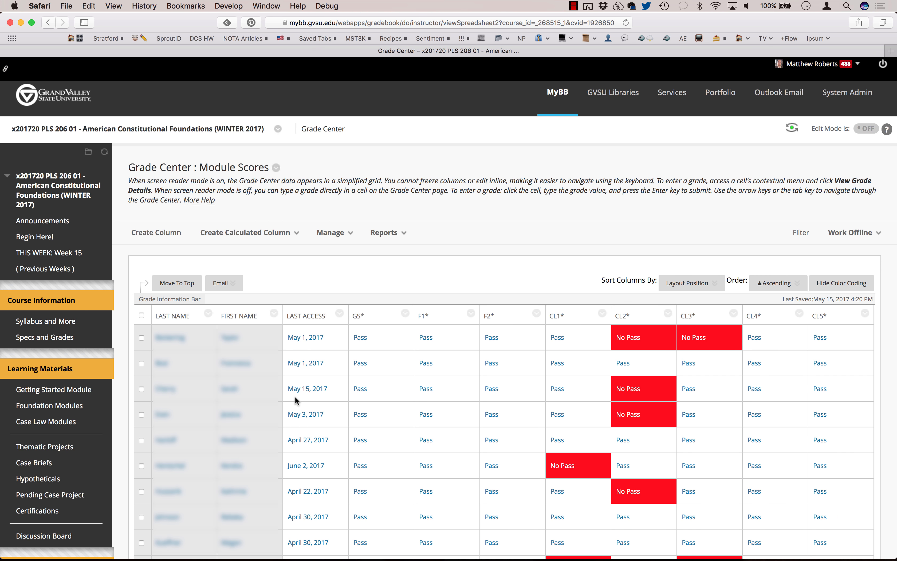
scroll(295, 398, "down", 2)
scroll(296, 399, "down", 3)
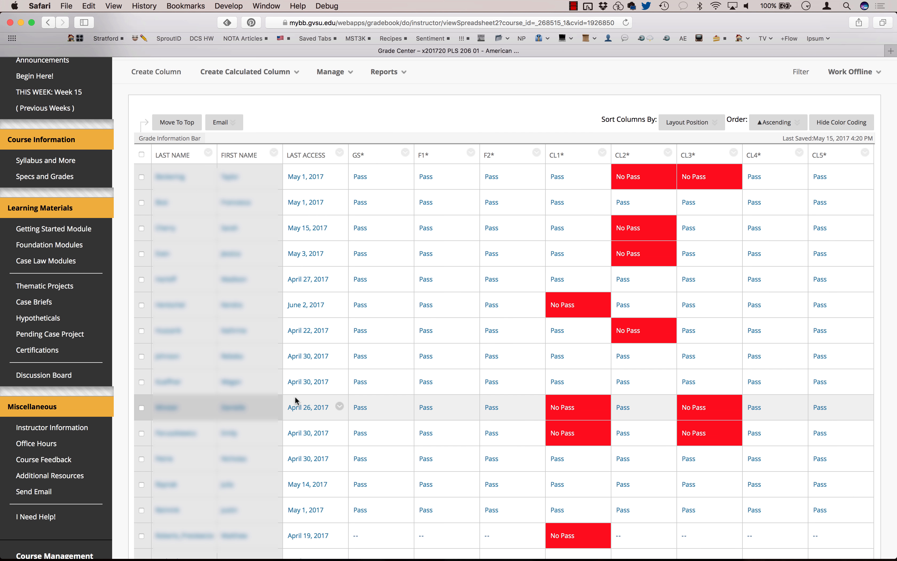
scroll(295, 396, "down", 2)
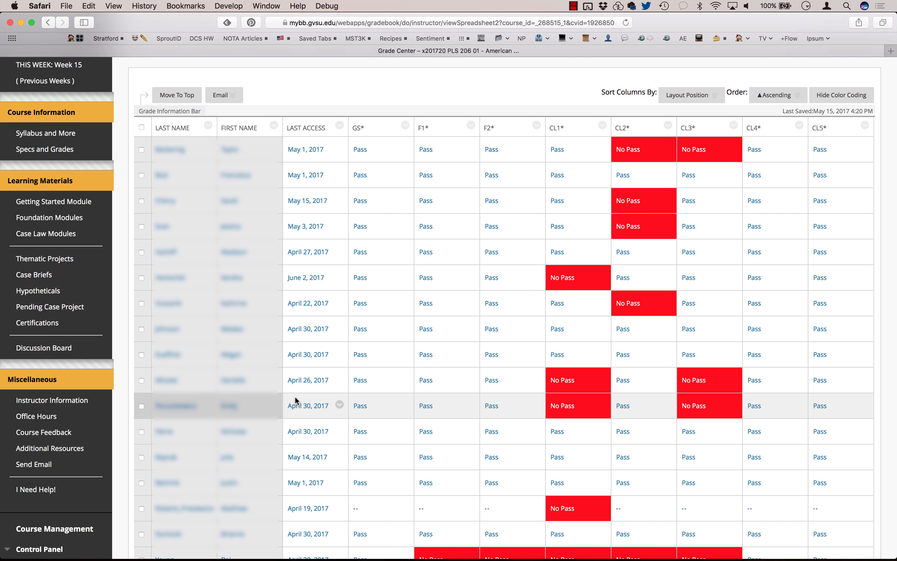
scroll(295, 400, "down", 3)
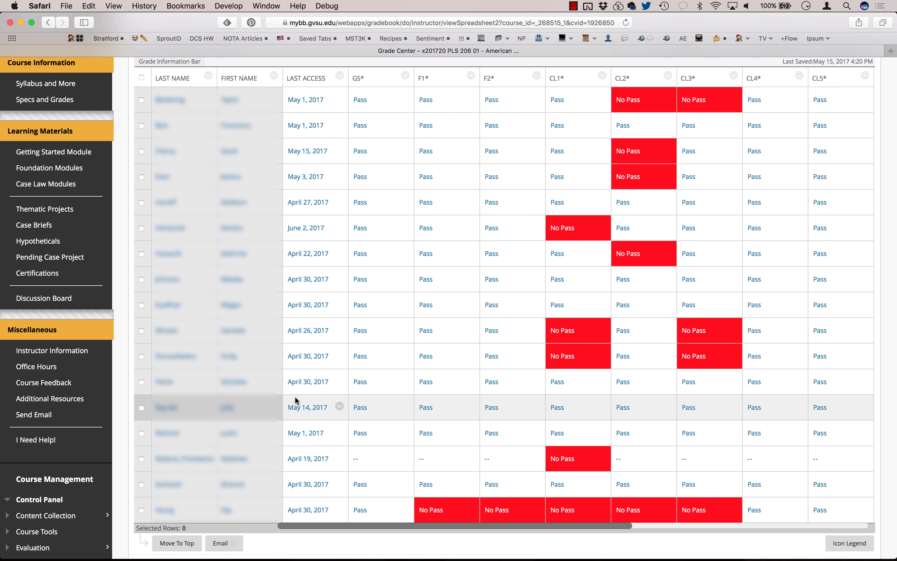
scroll(295, 396, "up", 6)
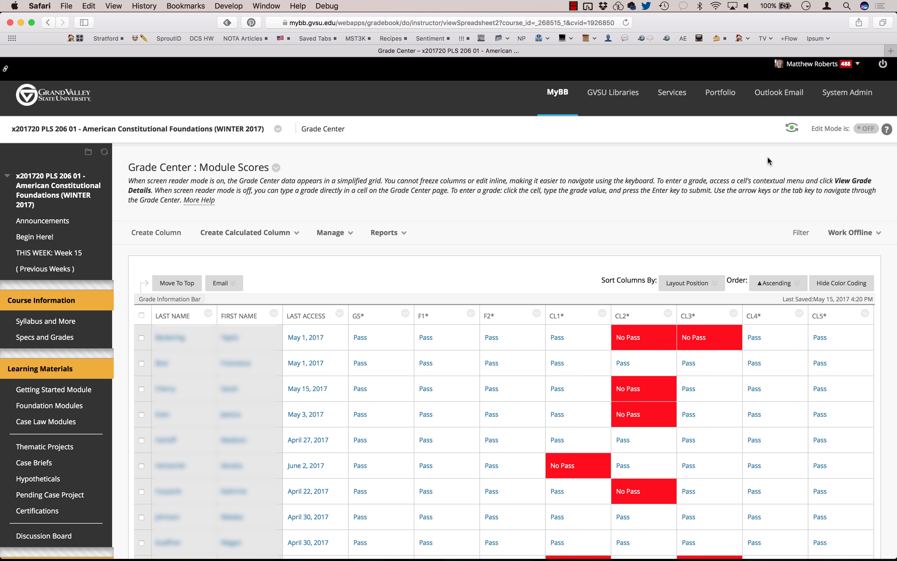
- Enter Student Preview mode and open the student's scores and instructor feedback from the Specs and Grades page
left_click(792, 129)
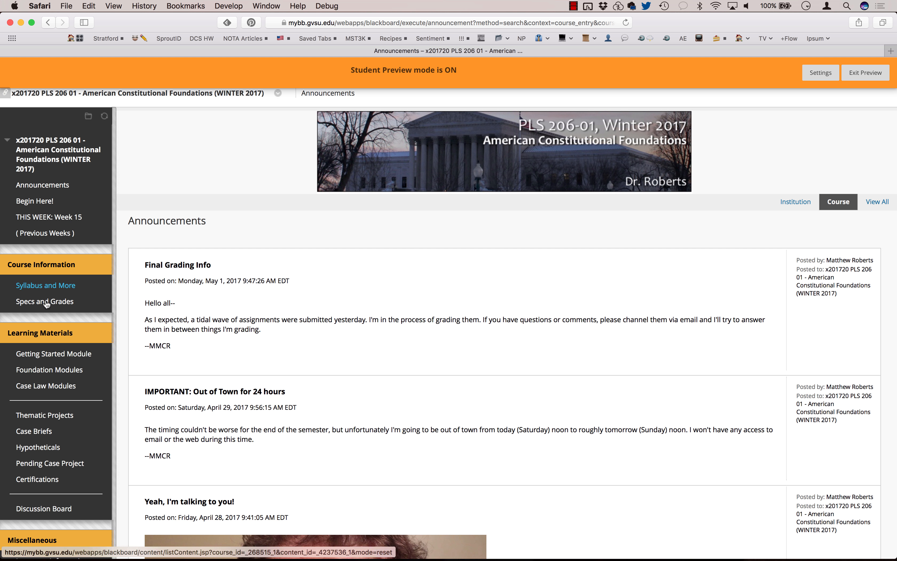
left_click(44, 307)
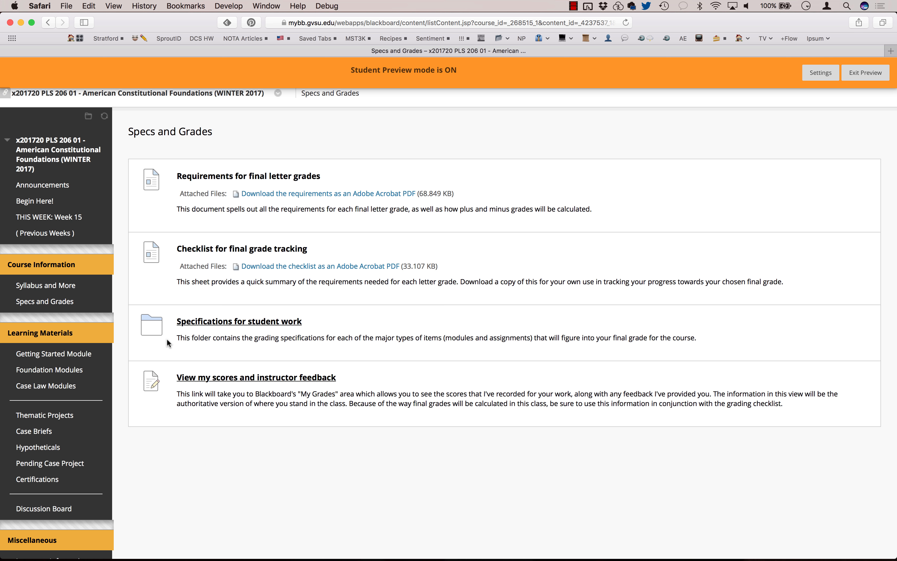
left_click(194, 377)
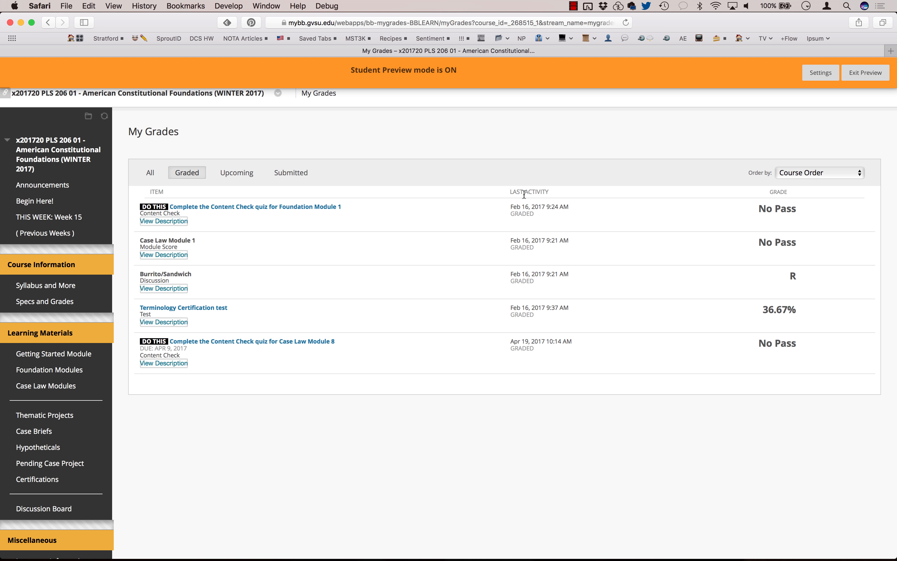
- Show all items in My Grades and look through the whole list as a student sees it
left_click(152, 174)
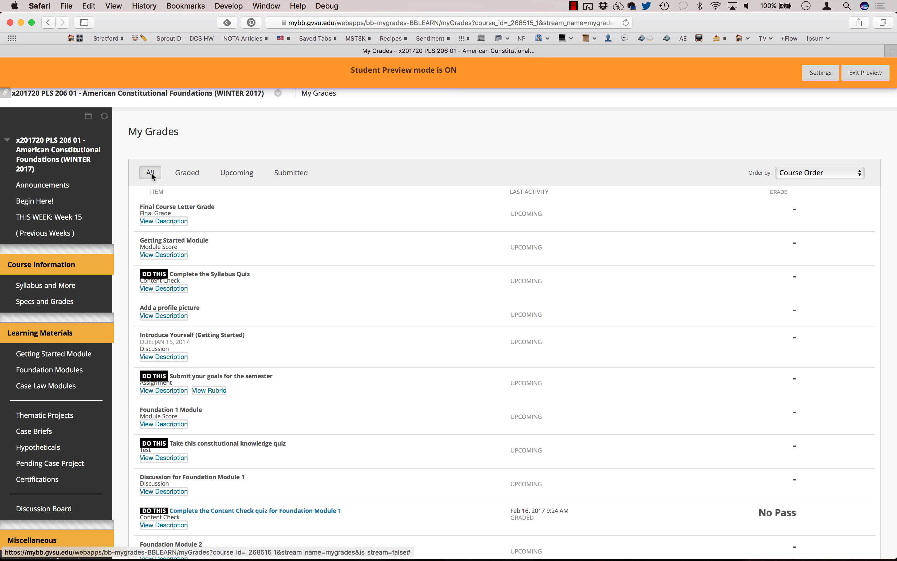
scroll(151, 174, "down", 15)
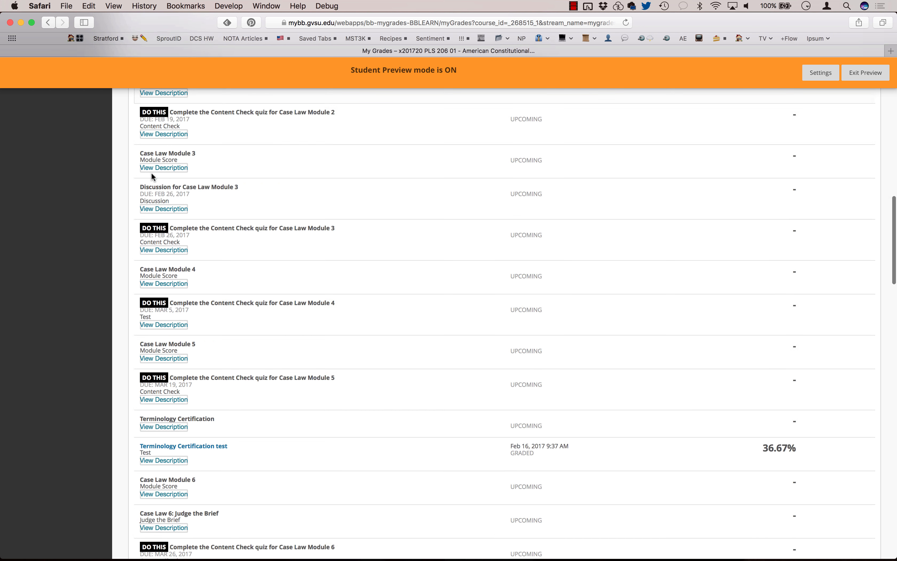
scroll(151, 174, "down", 15)
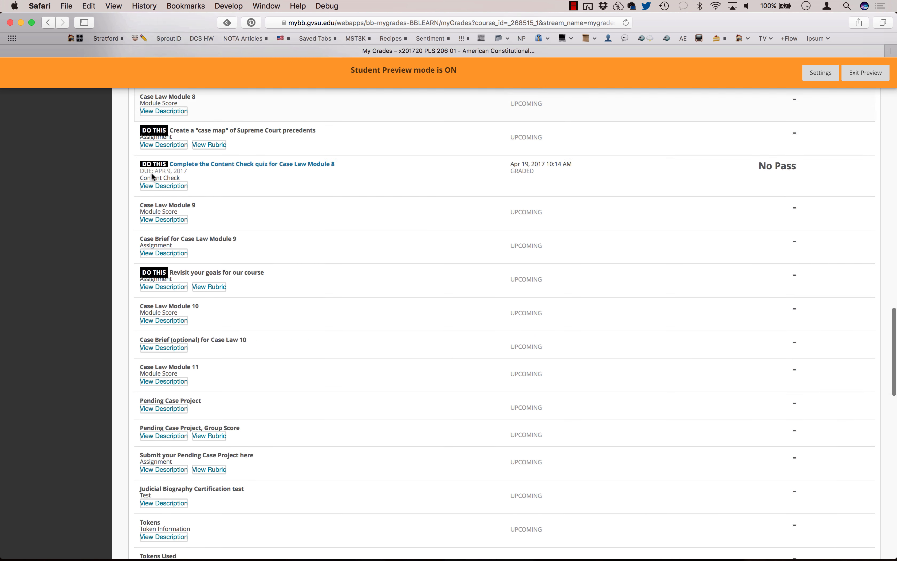
scroll(152, 176, "down", 15)
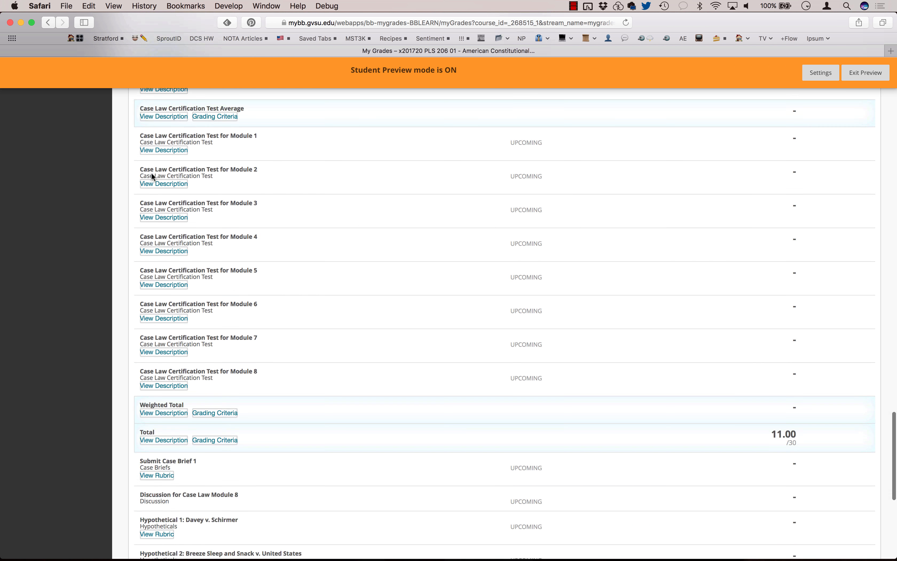
scroll(152, 175, "down", 10)
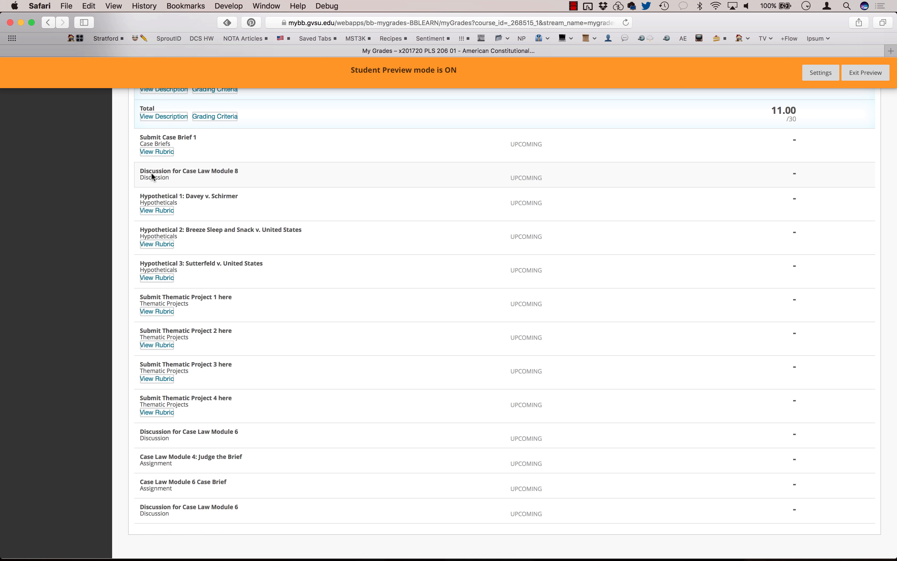
scroll(151, 172, "up", 20)
scroll(151, 173, "up", 20)
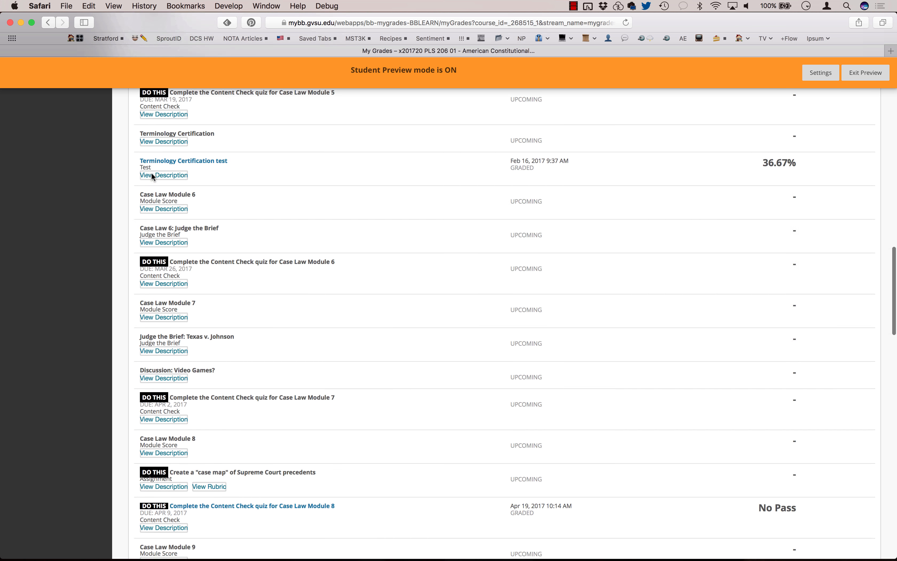
scroll(151, 172, "up", 15)
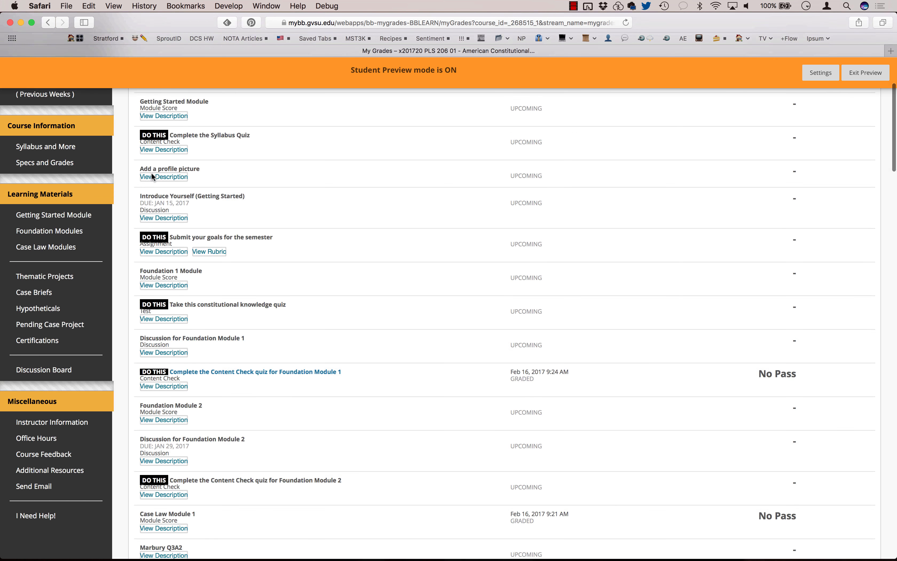